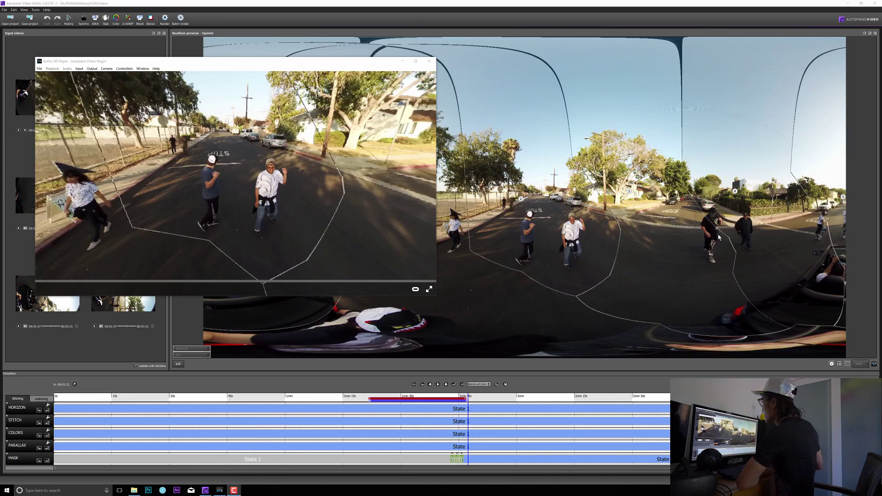
Close the GoPro VR Player preview and minimise the Store window to show the empty project
{"action": "left_click", "coordinate": [355, 64]}
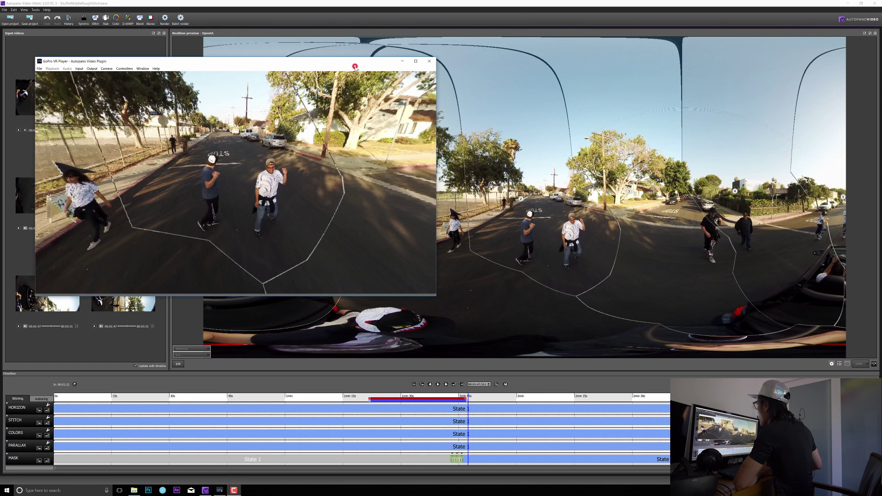
{"action": "left_click", "coordinate": [429, 62]}
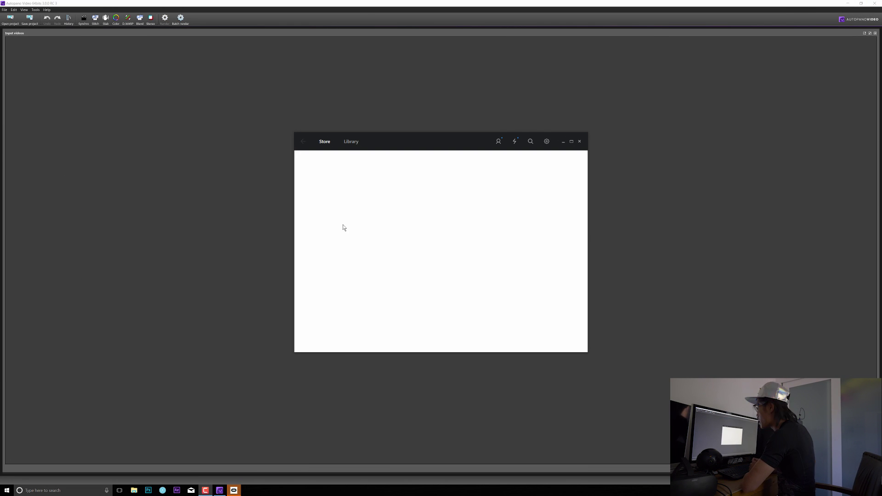
{"action": "left_click", "coordinate": [563, 141]}
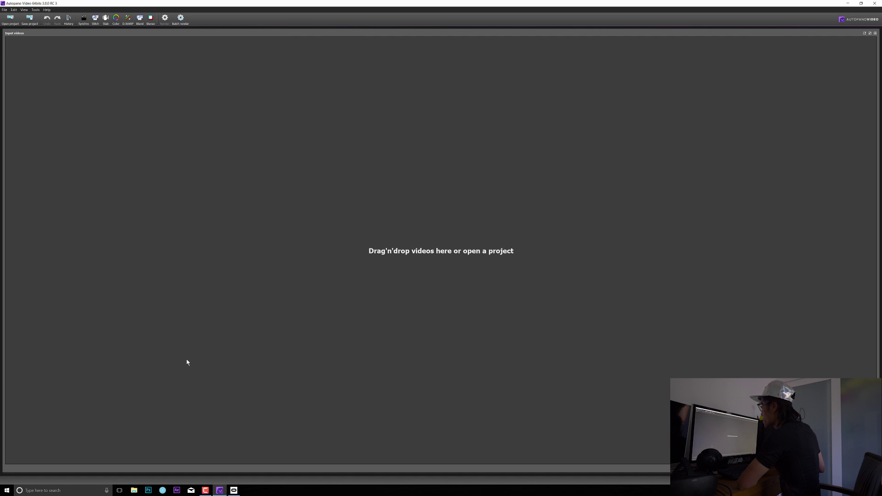
Drag the origin_*.mp4 clips from VID_2017_08_13_18_18_09 into Input videos and bring up Stitch settings
{"action": "left_click", "coordinate": [133, 490]}
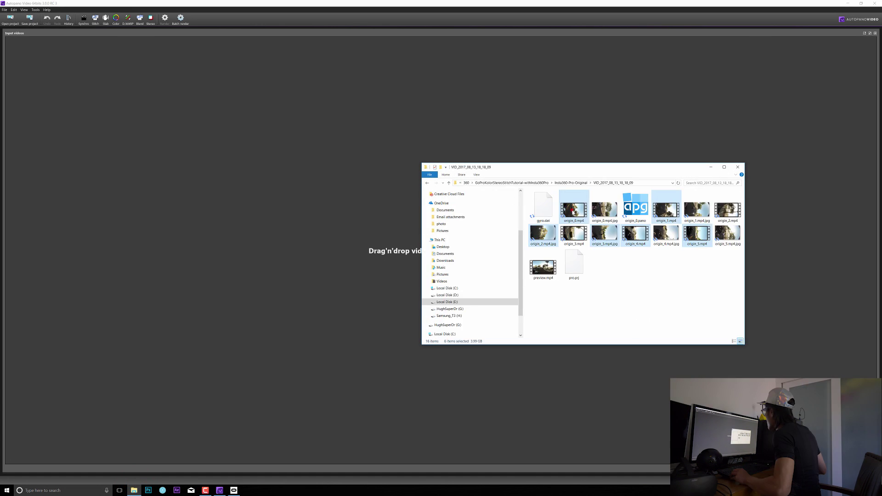
{"action": "left_click_drag", "start_coordinate": [573, 209], "coordinate": [321, 161]}
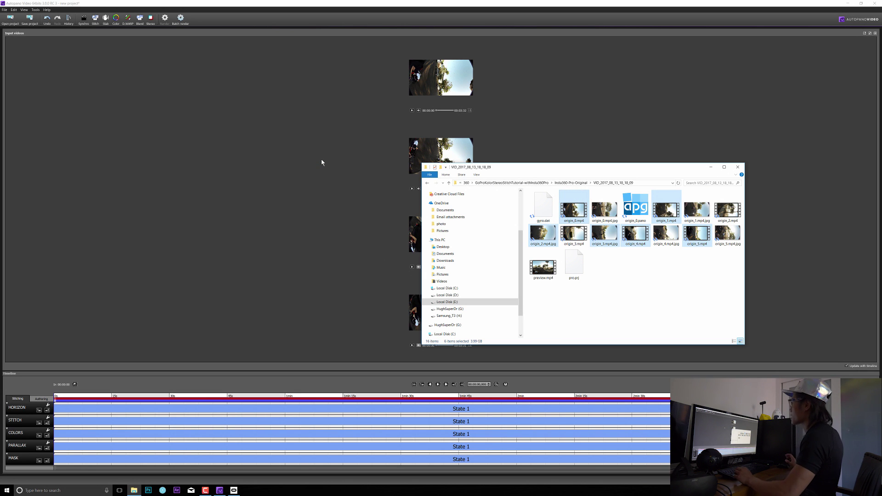
{"action": "left_click", "coordinate": [321, 162]}
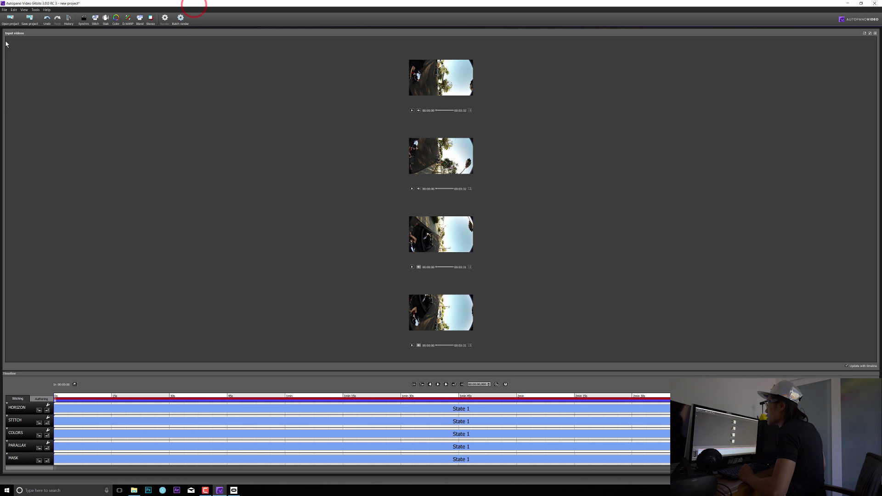
{"action": "left_click", "coordinate": [4, 10]}
{"action": "left_click", "coordinate": [106, 158]}
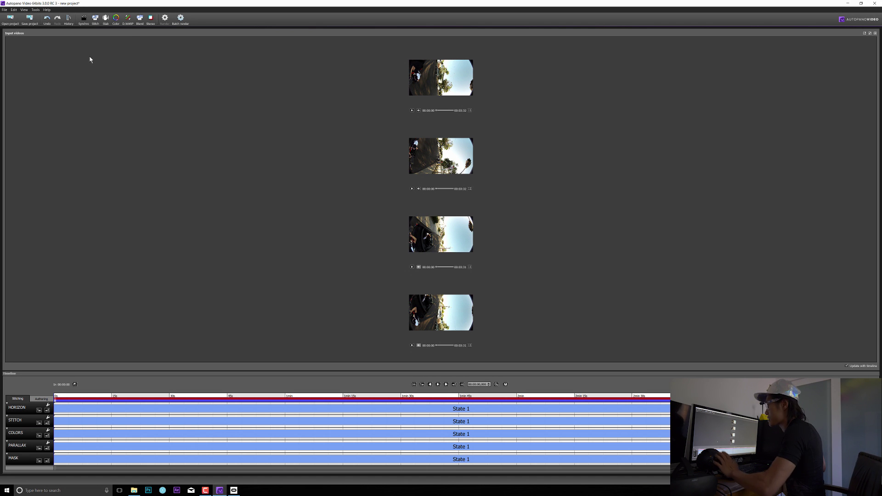
{"action": "left_click", "coordinate": [97, 21]}
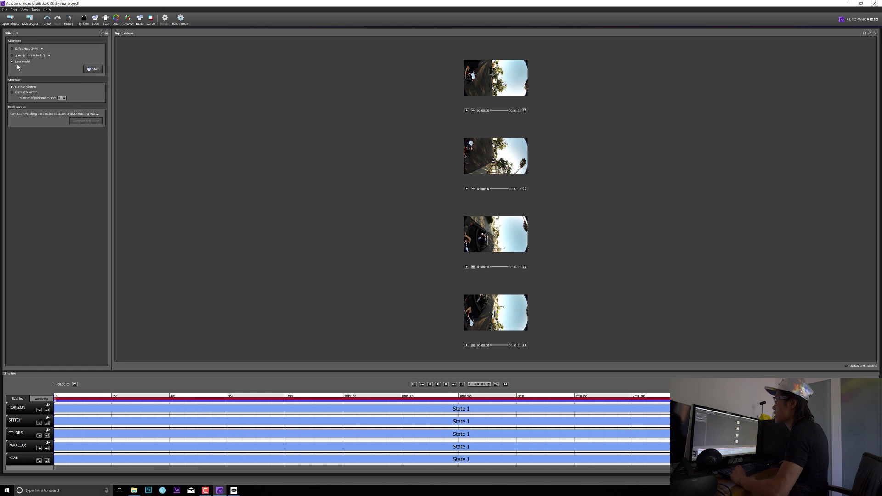
{"action": "left_click", "coordinate": [93, 68]}
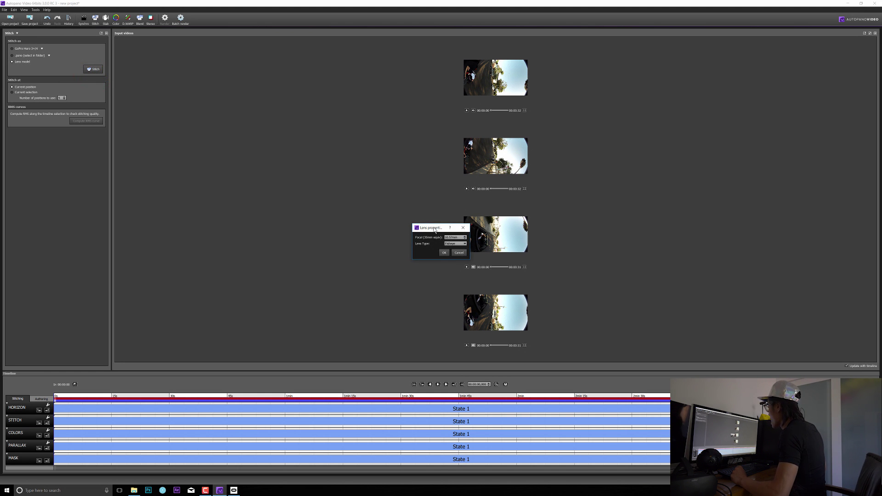
{"action": "left_click_drag", "start_coordinate": [435, 229], "coordinate": [378, 191]}
{"action": "left_click_drag", "start_coordinate": [412, 221], "coordinate": [431, 247]}
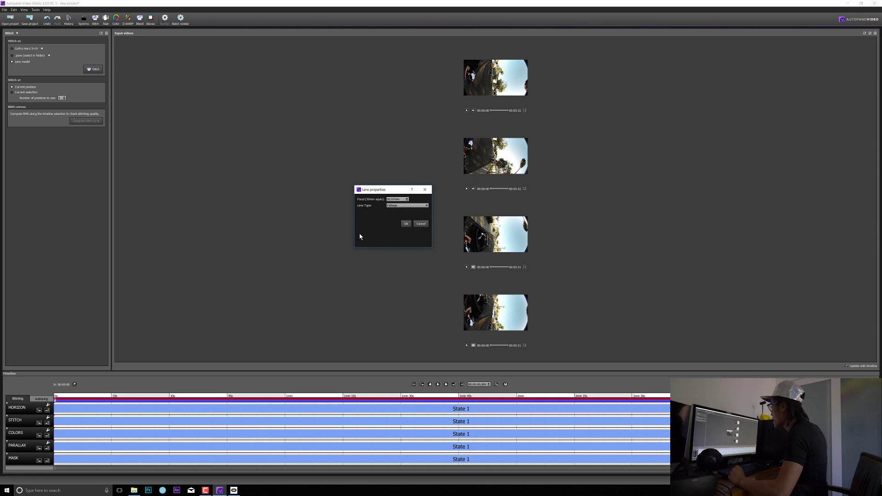
{"action": "left_click_drag", "start_coordinate": [387, 193], "coordinate": [381, 182]}
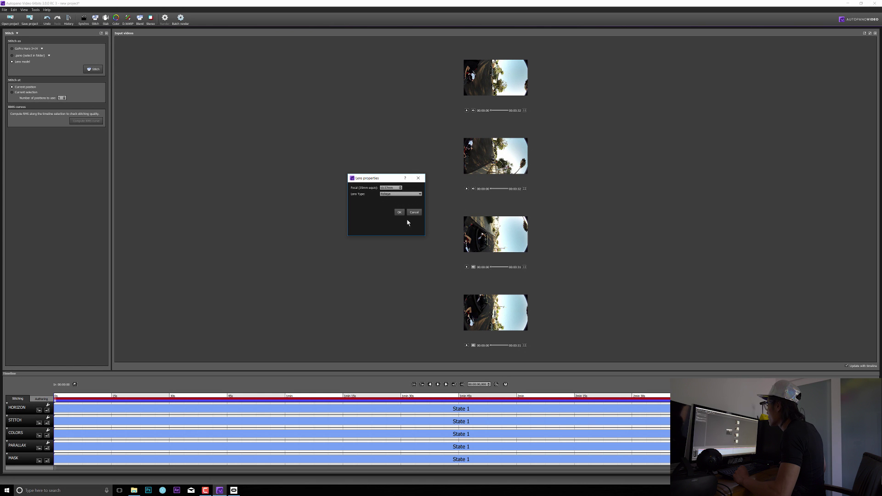
{"action": "left_click_drag", "start_coordinate": [386, 179], "coordinate": [369, 147]}
{"action": "left_click", "coordinate": [397, 180]}
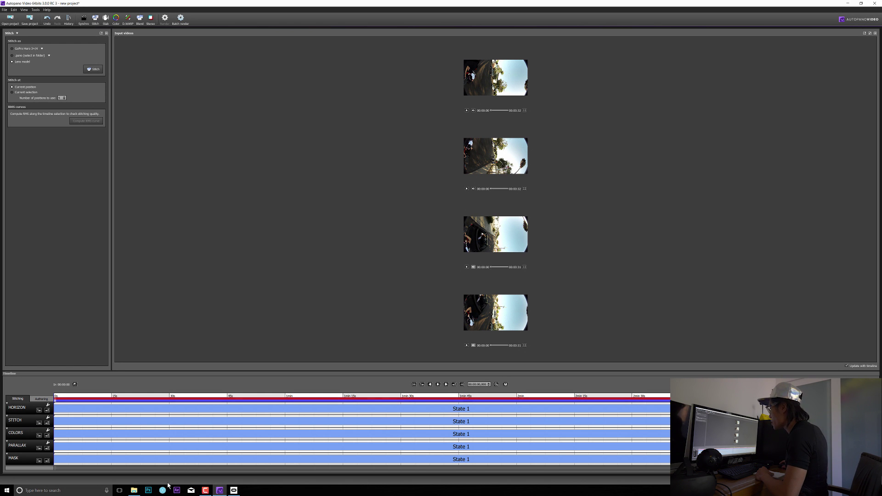
{"action": "left_click", "coordinate": [139, 490]}
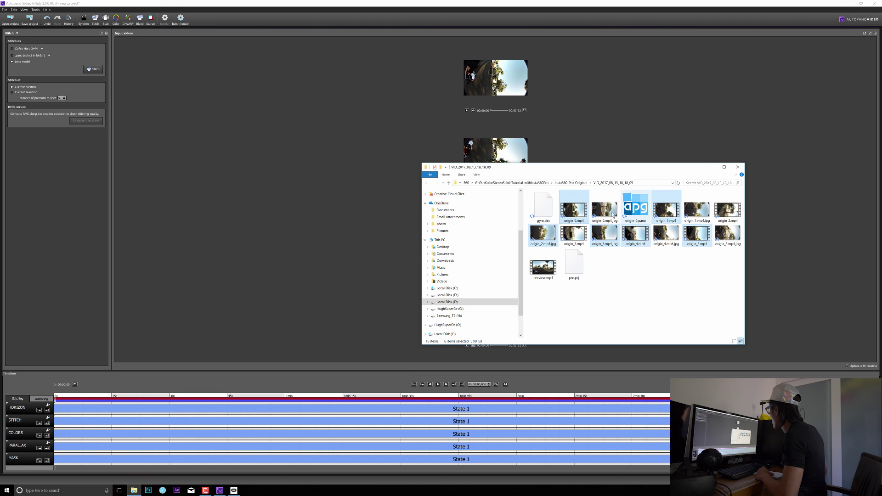
{"action": "left_click", "coordinate": [573, 214]}
{"action": "double_click", "coordinate": [573, 214]}
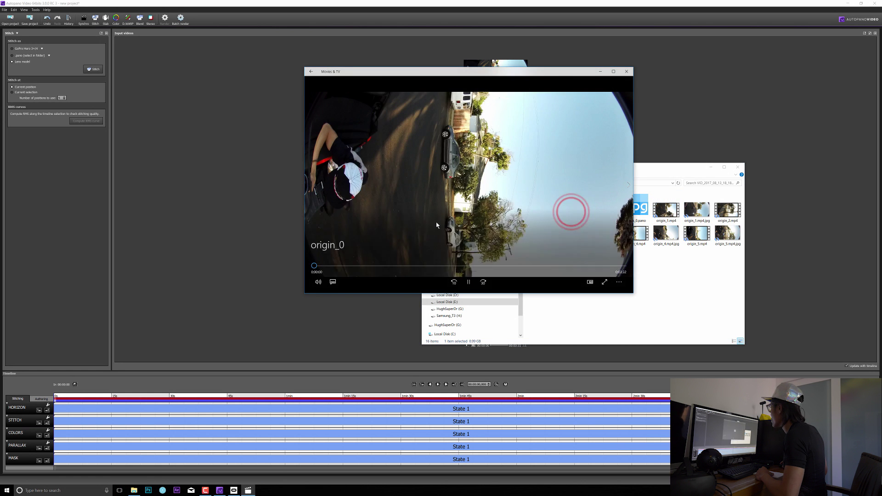
{"action": "left_click_drag", "start_coordinate": [350, 266], "coordinate": [407, 271]}
{"action": "left_click", "coordinate": [469, 282]}
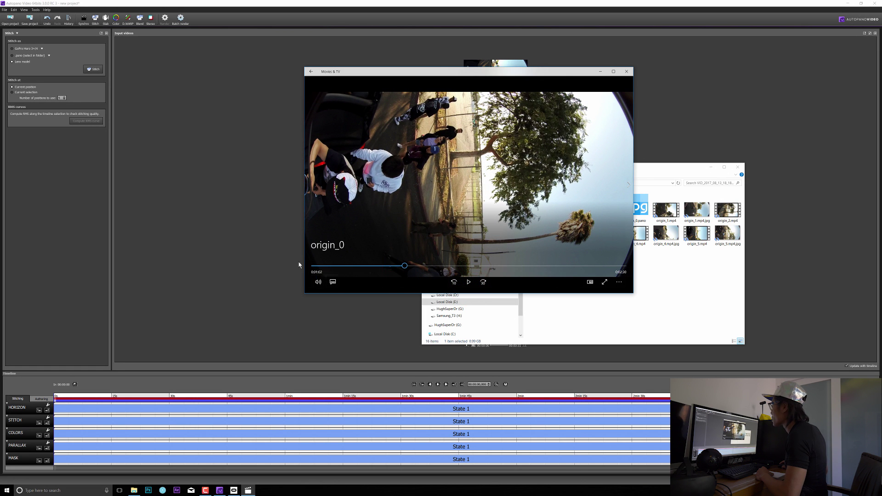
{"action": "left_click", "coordinate": [450, 266]}
{"action": "left_click", "coordinate": [396, 266]}
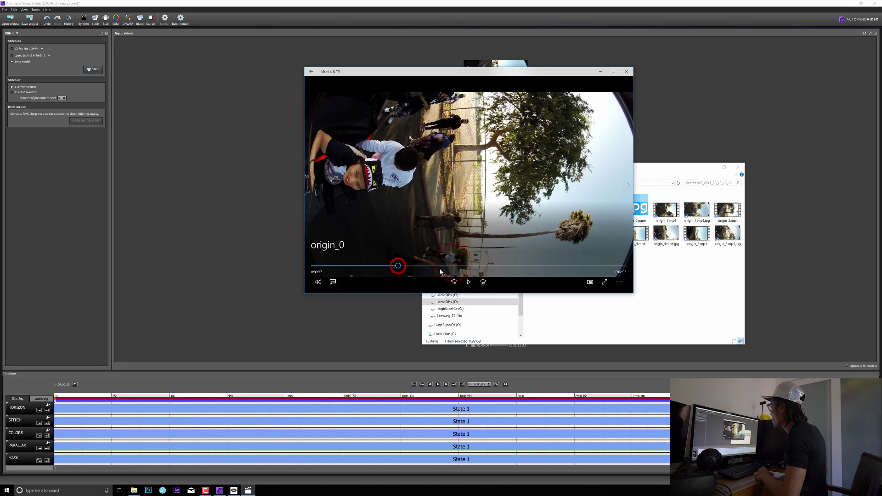
{"action": "left_click", "coordinate": [441, 266]}
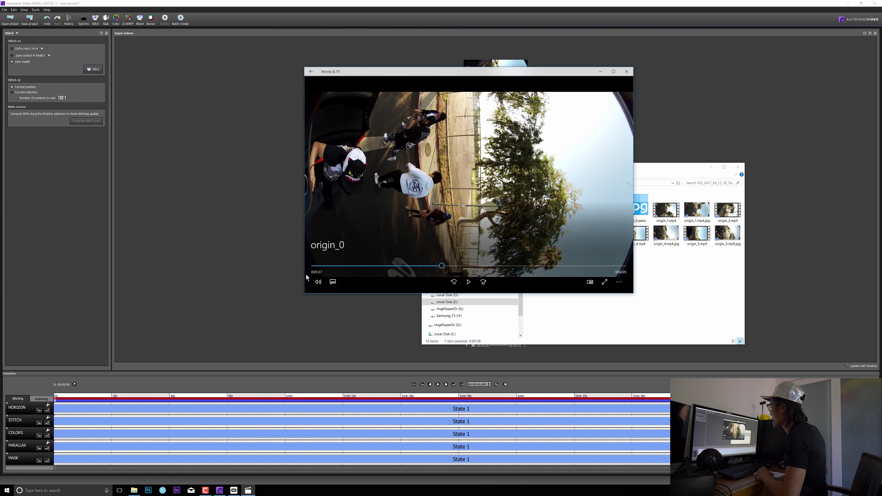
{"action": "left_click", "coordinate": [411, 265]}
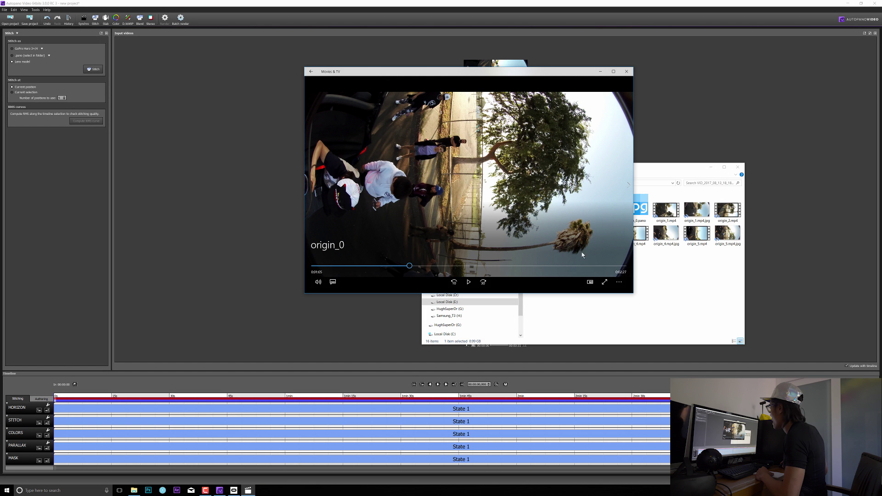
{"action": "left_click", "coordinate": [628, 73]}
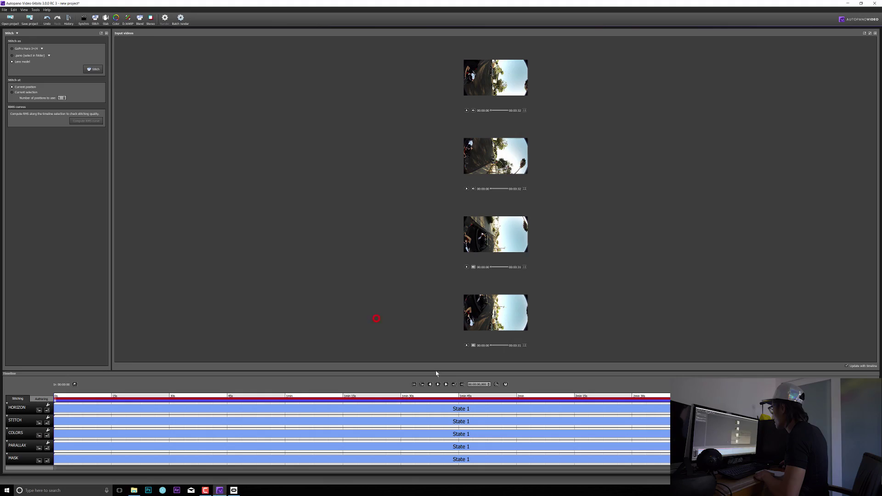
Mark 00:01:22 as In and 00:01:47 as Out, then place the playhead at 00:01:24
{"action": "left_click", "coordinate": [478, 383]}
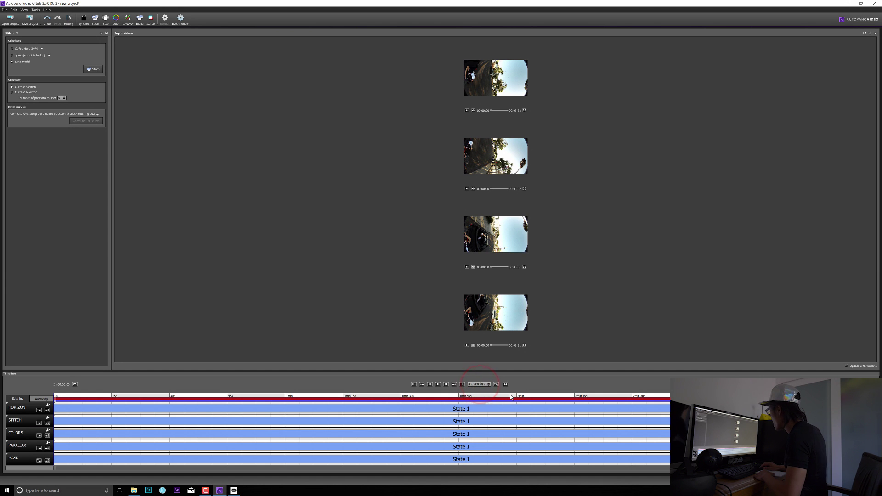
{"action": "left_click", "coordinate": [370, 397]}
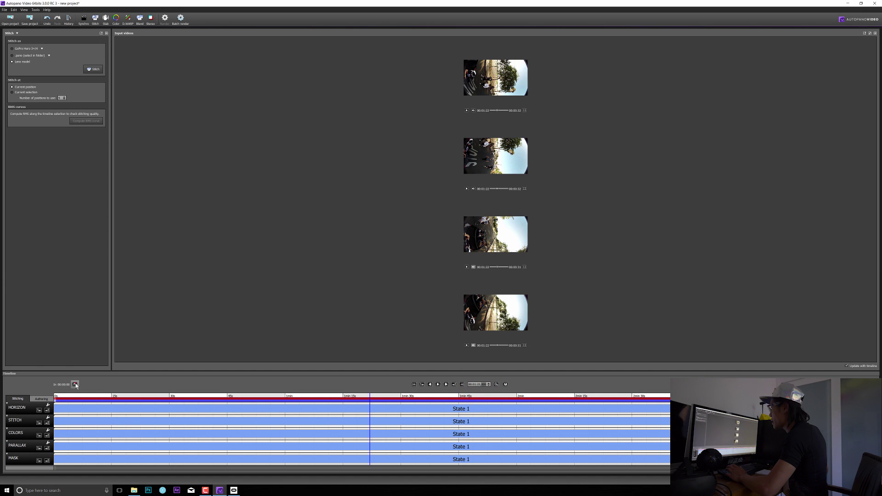
{"action": "left_click", "coordinate": [74, 384]}
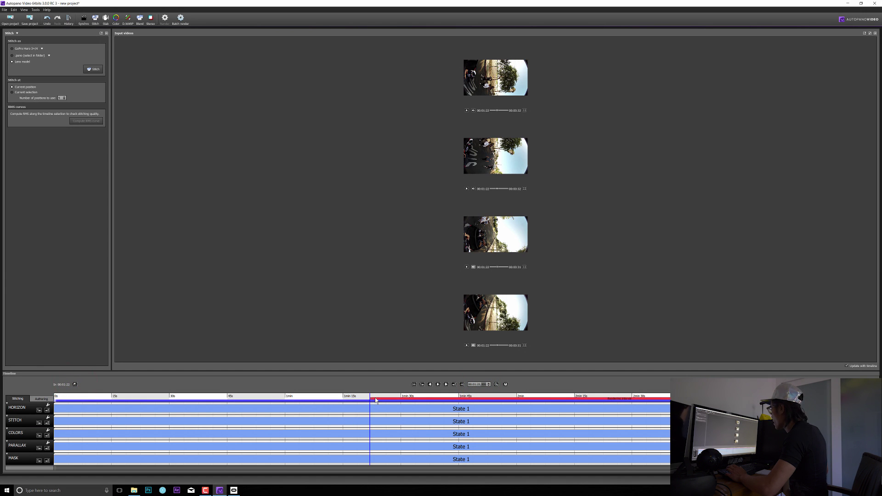
{"action": "left_click", "coordinate": [480, 384]}
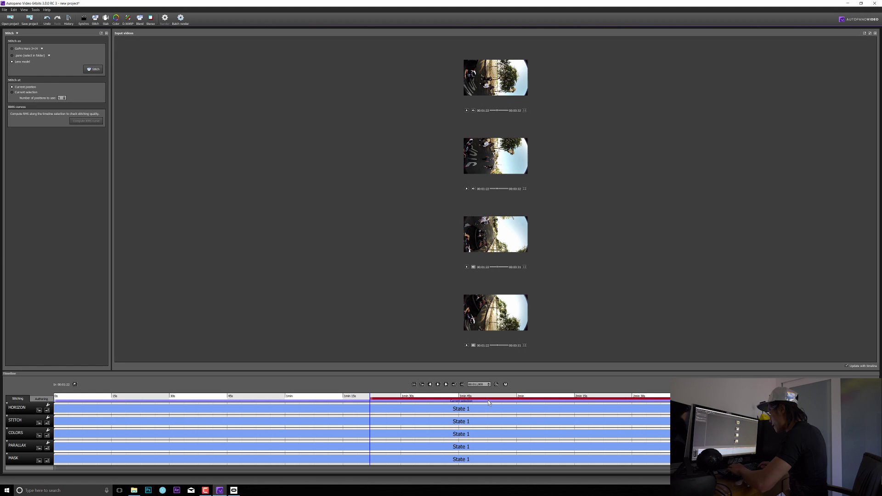
{"action": "type", "text": "47"}
{"action": "key", "text": "Return"}
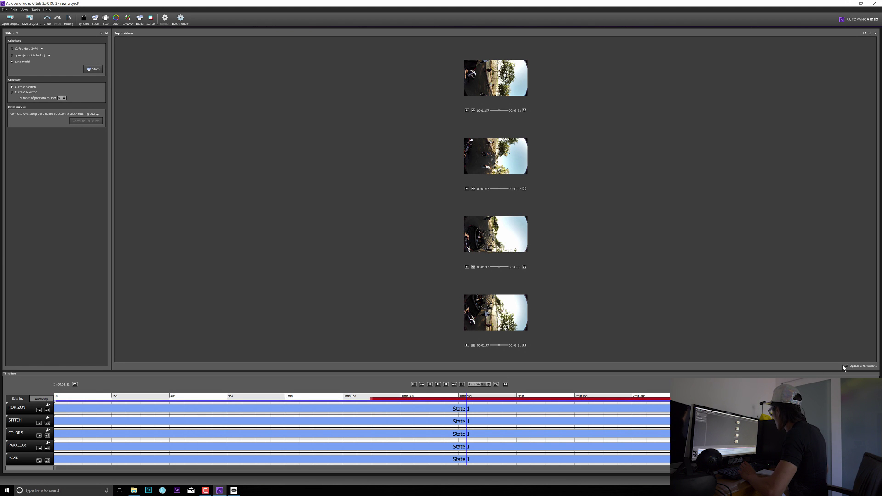
{"action": "key", "text": "o"}
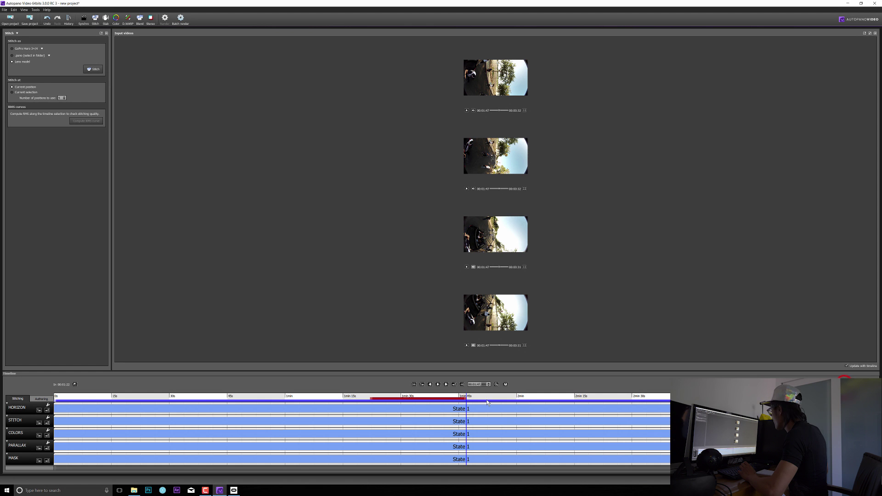
{"action": "left_click", "coordinate": [390, 403]}
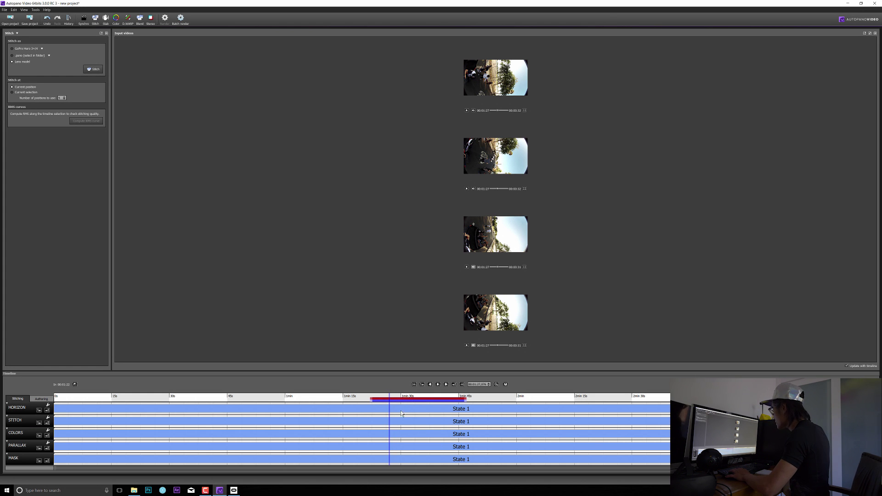
{"action": "left_click", "coordinate": [378, 396]}
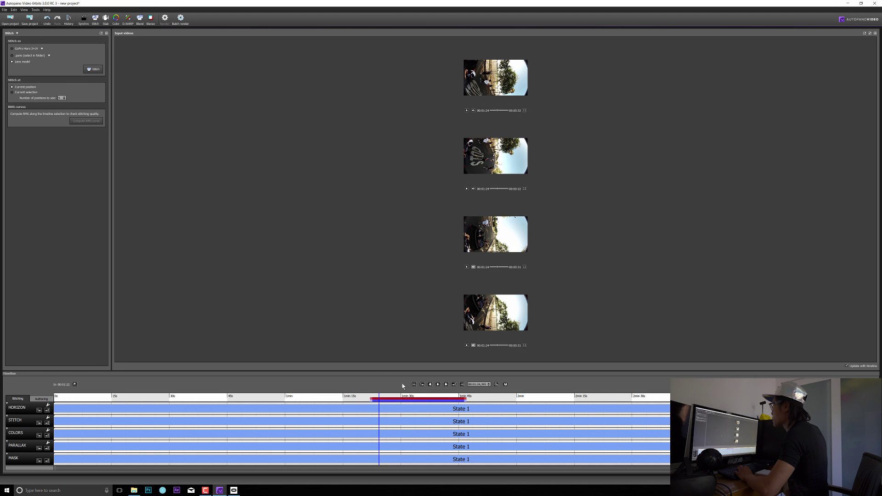
Stitch at the current frame with the 10.57mm fisheye lens settings and hide the input thumbnails
{"action": "left_click", "coordinate": [92, 70]}
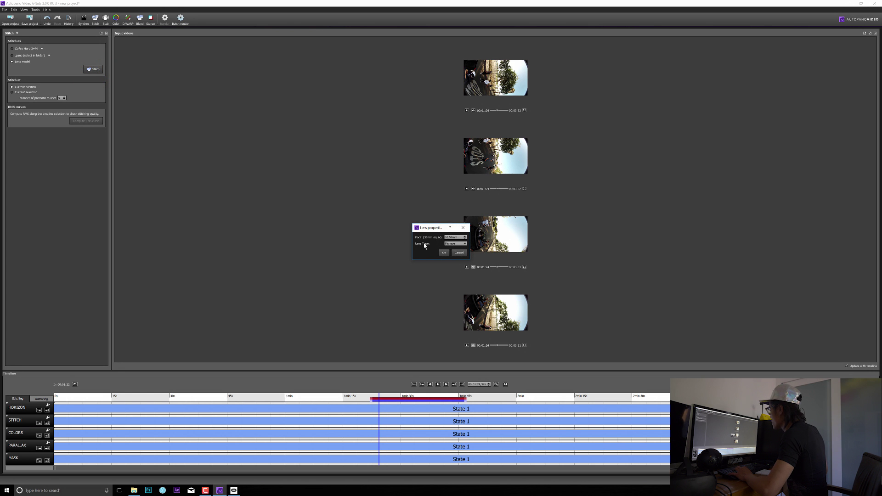
{"action": "left_click", "coordinate": [444, 252]}
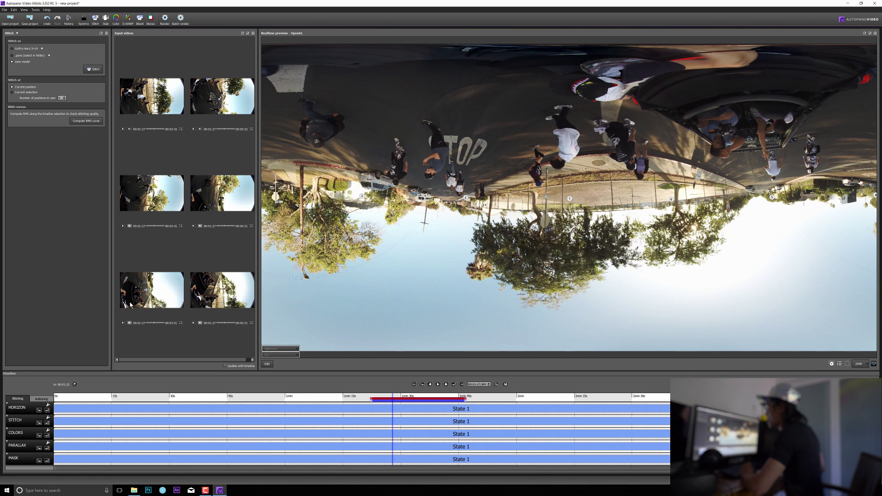
{"action": "left_click", "coordinate": [252, 33]}
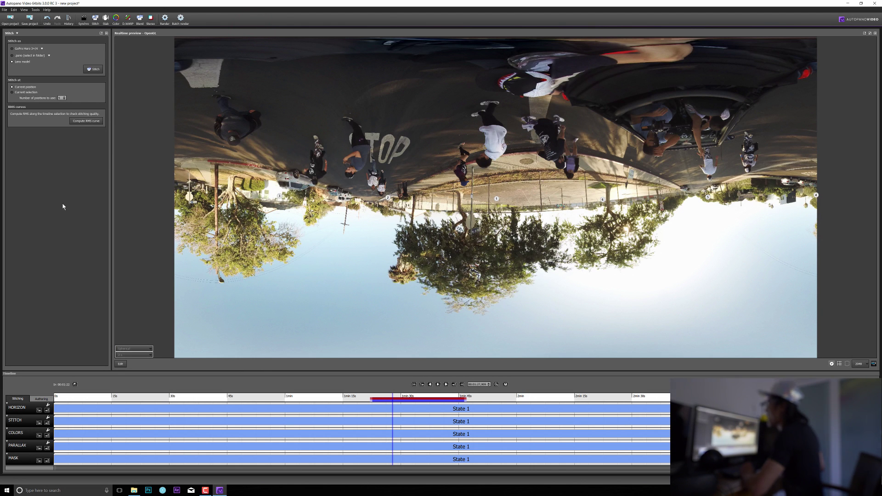
Compute the stitch RMS curve over the selected 1:22–1:47 range
{"action": "left_click", "coordinate": [76, 122]}
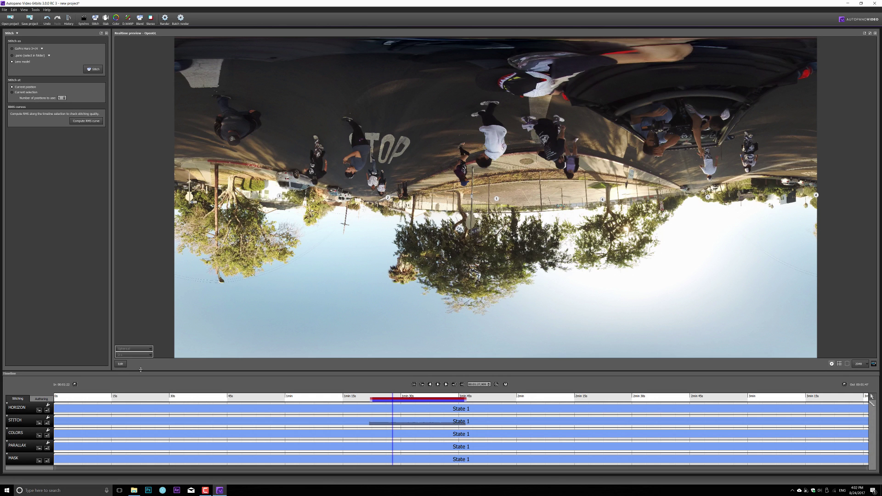
Open origin_0.pano in Autopano Giga's editor and rotate it 90° right twice so it's upright
{"action": "left_click", "coordinate": [120, 364]}
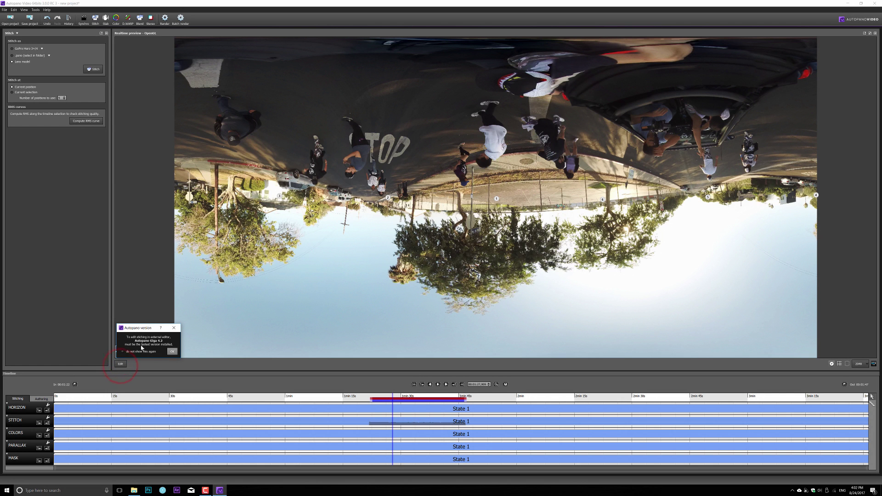
{"action": "left_click", "coordinate": [171, 352]}
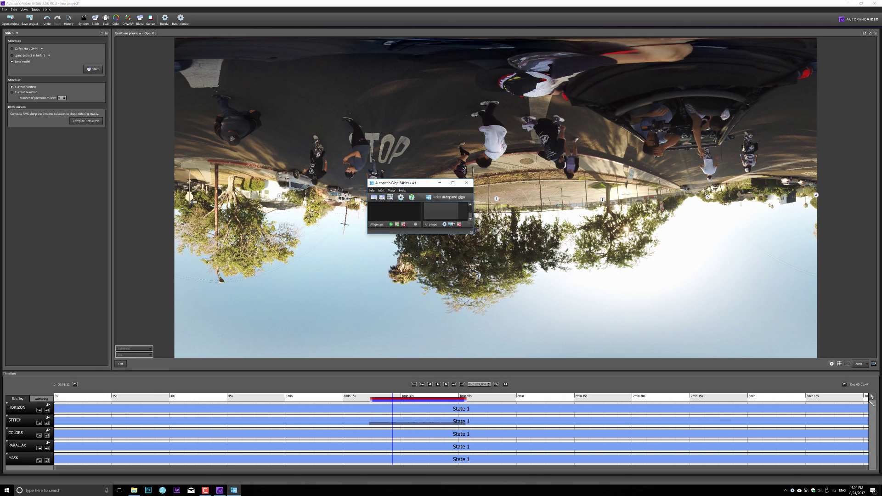
{"action": "left_click_drag", "start_coordinate": [472, 233], "coordinate": [621, 333]}
{"action": "left_click_drag", "start_coordinate": [517, 183], "coordinate": [464, 149]}
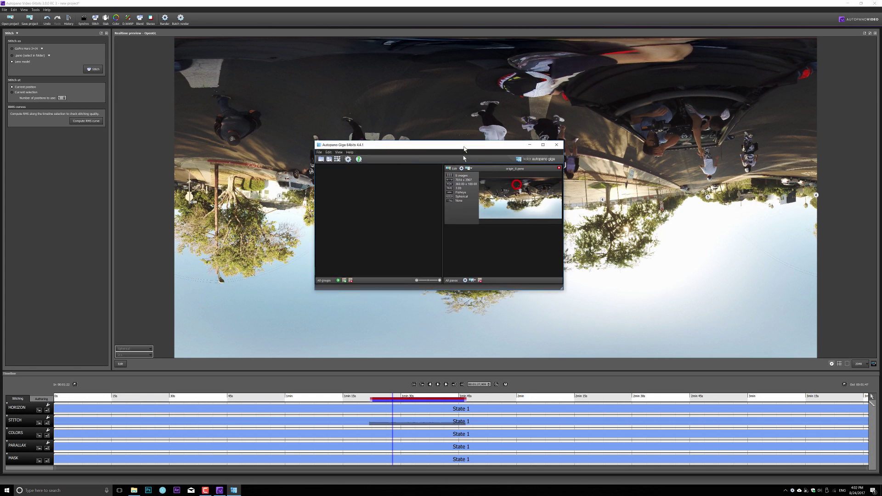
{"action": "left_click", "coordinate": [453, 169]}
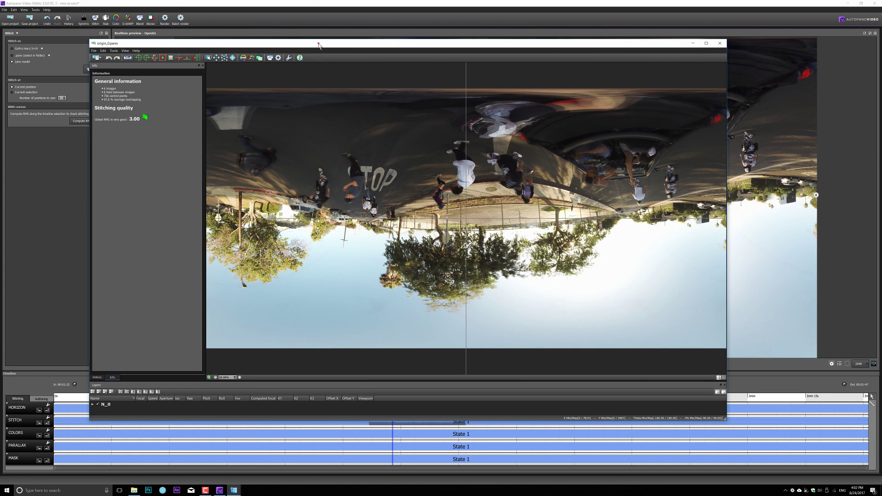
{"action": "left_click_drag", "start_coordinate": [320, 43], "coordinate": [287, 31]}
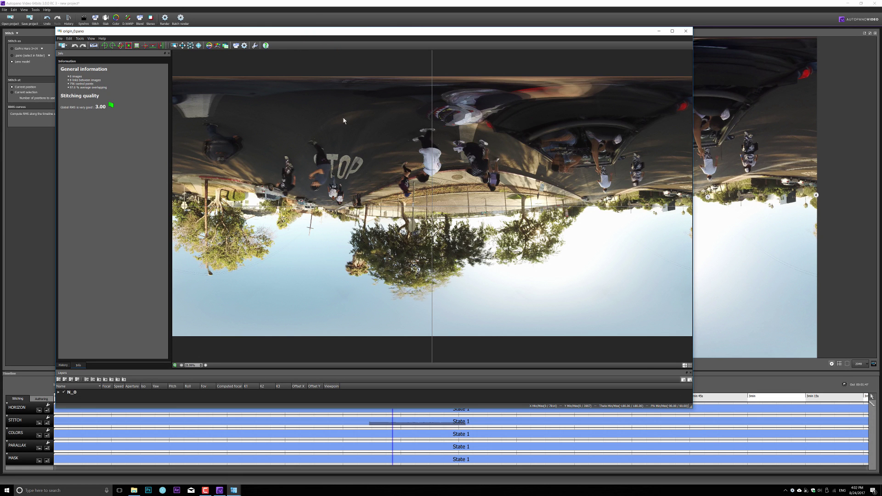
{"action": "left_click", "coordinate": [112, 46]}
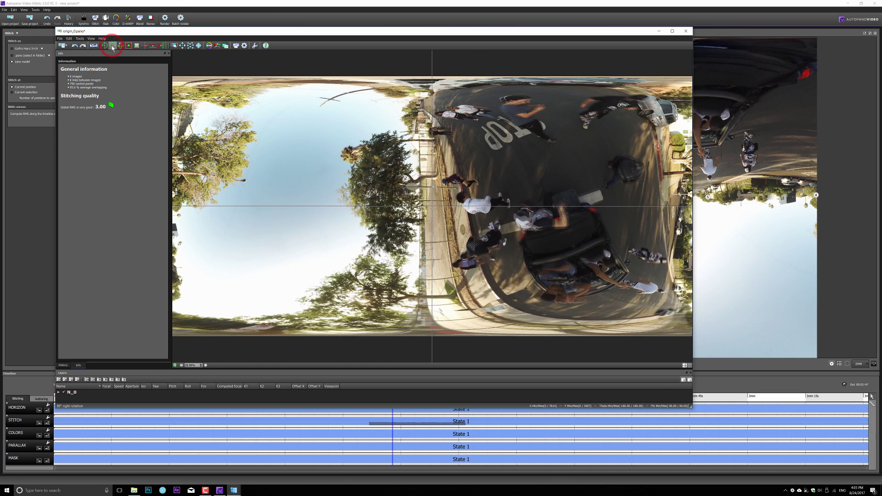
{"action": "left_click", "coordinate": [113, 46]}
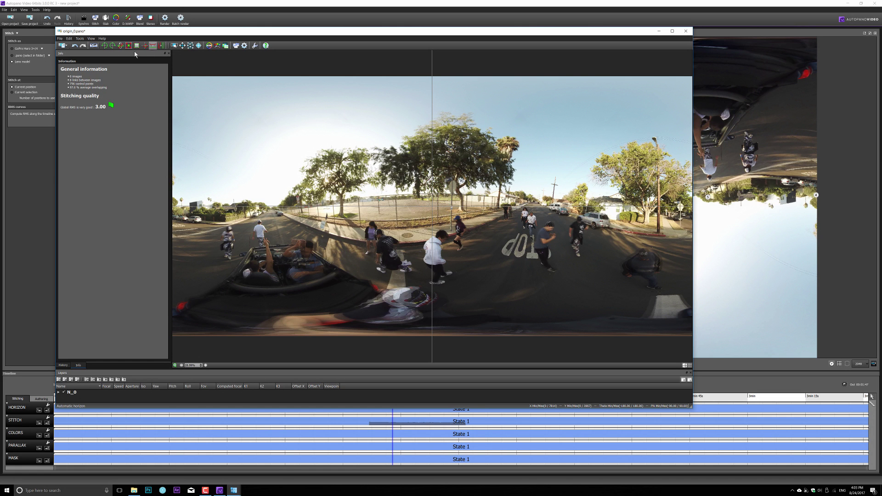
Draw six vertical lines along the lamp post and utility poles, then apply them
{"action": "left_click", "coordinate": [161, 45]}
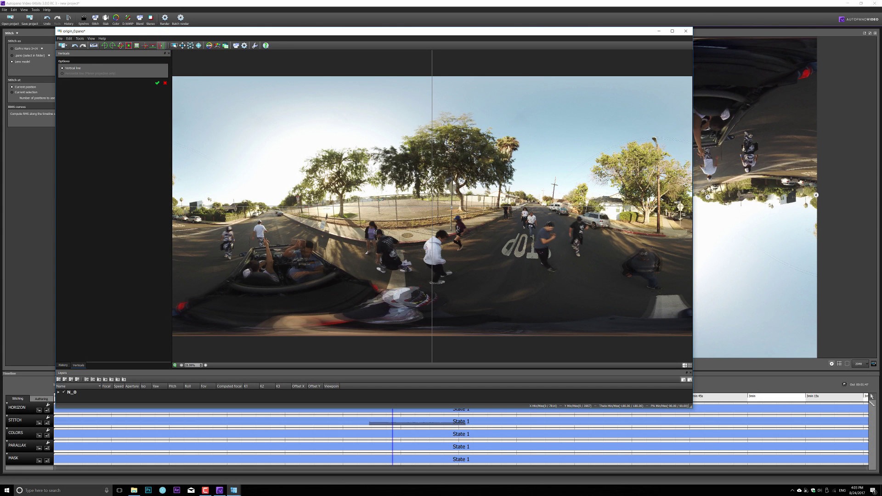
{"action": "left_click_drag", "start_coordinate": [451, 182], "coordinate": [450, 227]}
{"action": "left_click_drag", "start_coordinate": [235, 208], "coordinate": [237, 224]}
{"action": "left_click_drag", "start_coordinate": [660, 180], "coordinate": [660, 235]}
{"action": "left_click_drag", "start_coordinate": [555, 180], "coordinate": [554, 209]}
{"action": "left_click_drag", "start_coordinate": [509, 189], "coordinate": [509, 207]}
{"action": "left_click_drag", "start_coordinate": [298, 205], "coordinate": [301, 222]}
{"action": "left_click", "coordinate": [157, 83]}
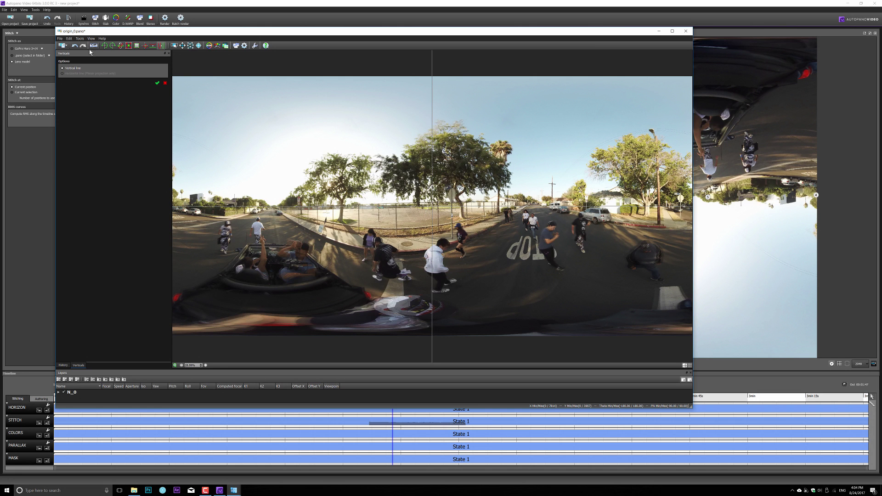
Set the Rotate tool's Yaw to 90° to recentre the street, then show the Blend settings
{"action": "left_click", "coordinate": [121, 45]}
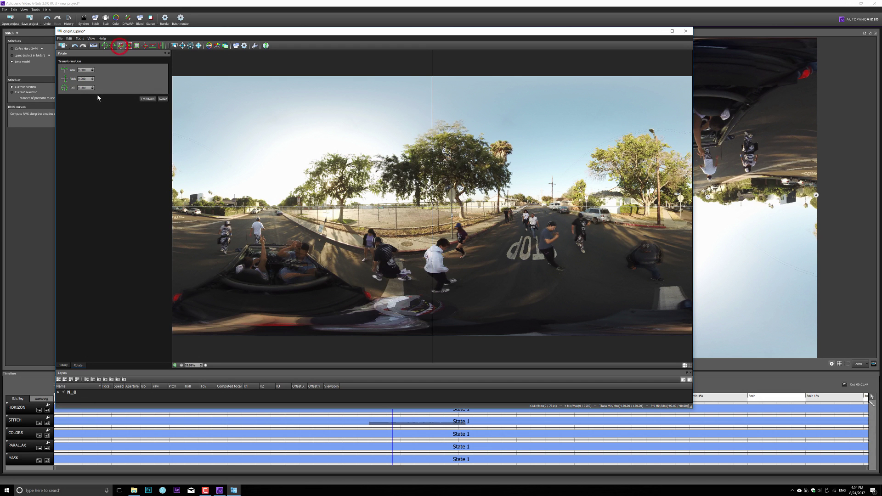
{"action": "left_click", "coordinate": [83, 70]}
{"action": "type", "text": "90"}
{"action": "key", "text": "Return"}
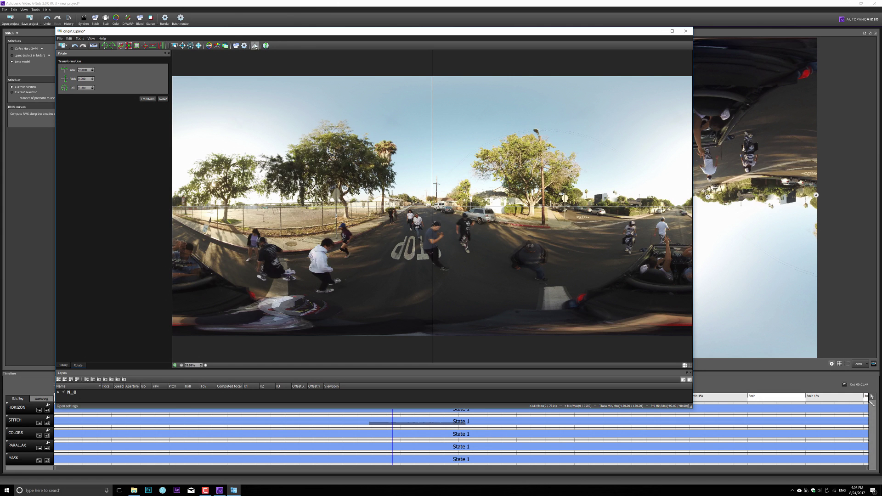
{"action": "left_click", "coordinate": [237, 46]}
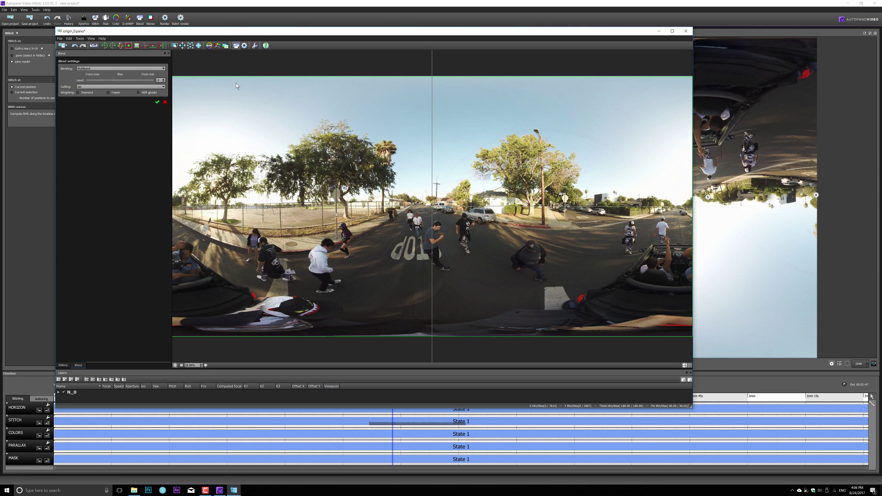
Set the Anchors colour mode to AUTO and confirm the exposure and colour correction types
{"action": "left_click", "coordinate": [209, 46]}
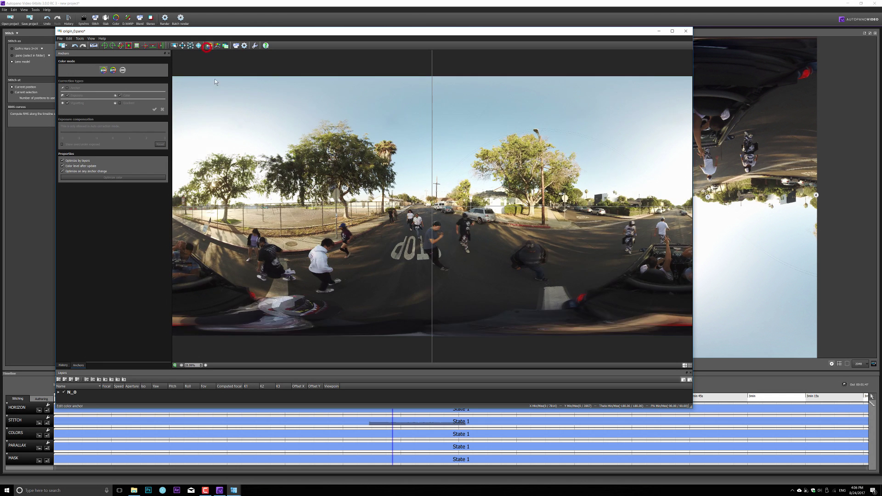
{"action": "left_click", "coordinate": [113, 70]}
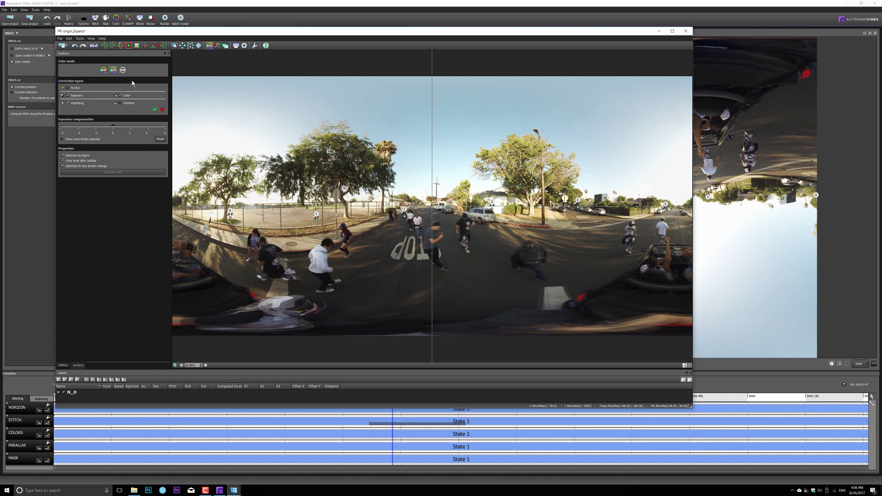
{"action": "left_click", "coordinate": [154, 109]}
{"action": "left_click", "coordinate": [103, 255]}
Raise the Levels black point to about 0.04 and lower the white point to 0.99
{"action": "left_click", "coordinate": [218, 45]}
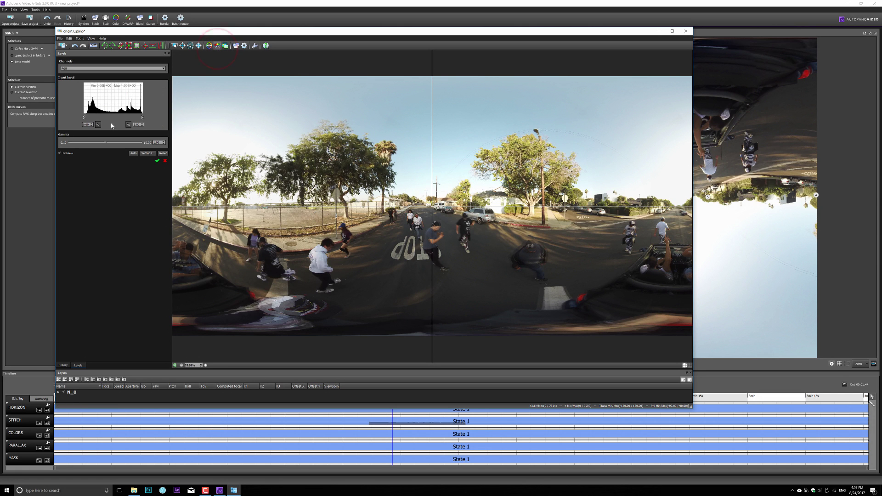
{"action": "left_click", "coordinate": [85, 118]}
{"action": "left_click_drag", "start_coordinate": [85, 118], "coordinate": [87, 118]}
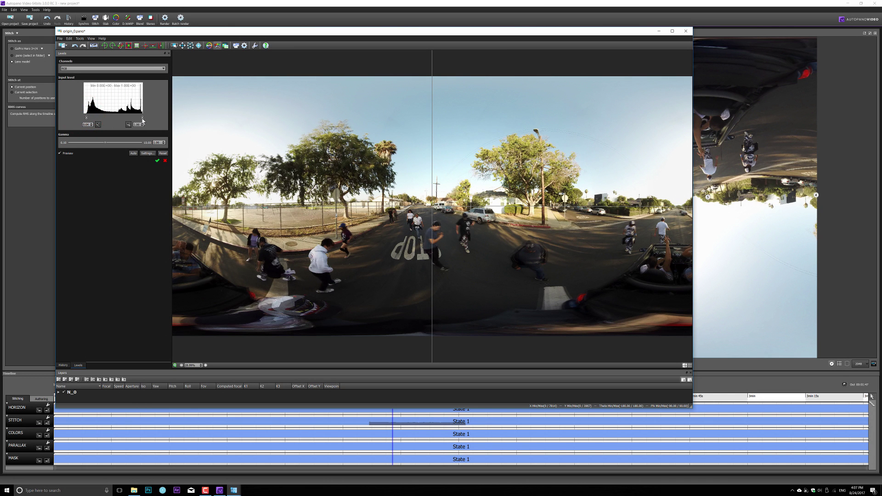
{"action": "left_click_drag", "start_coordinate": [142, 118], "coordinate": [141, 118]}
{"action": "left_click", "coordinate": [157, 160]}
{"action": "left_click", "coordinate": [157, 162]}
Confirm the Blend settings, save origin_0.pano and minimise the panorama editor
{"action": "left_click", "coordinate": [236, 46]}
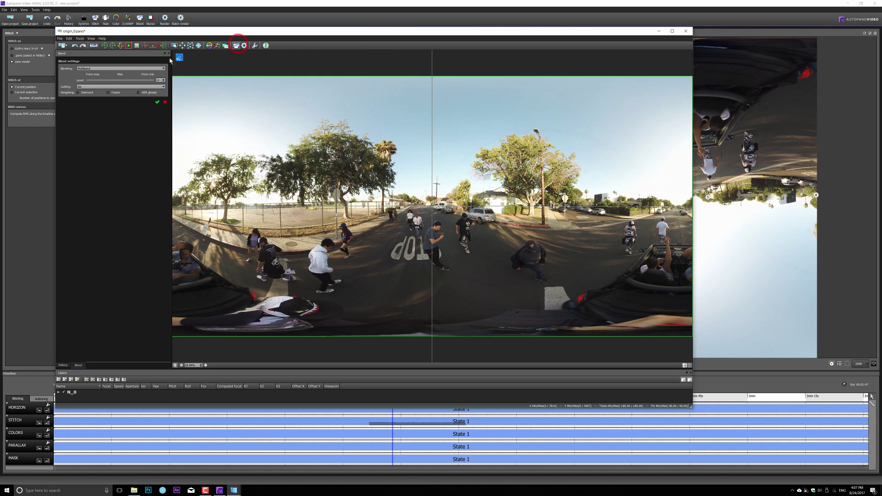
{"action": "left_click", "coordinate": [157, 102]}
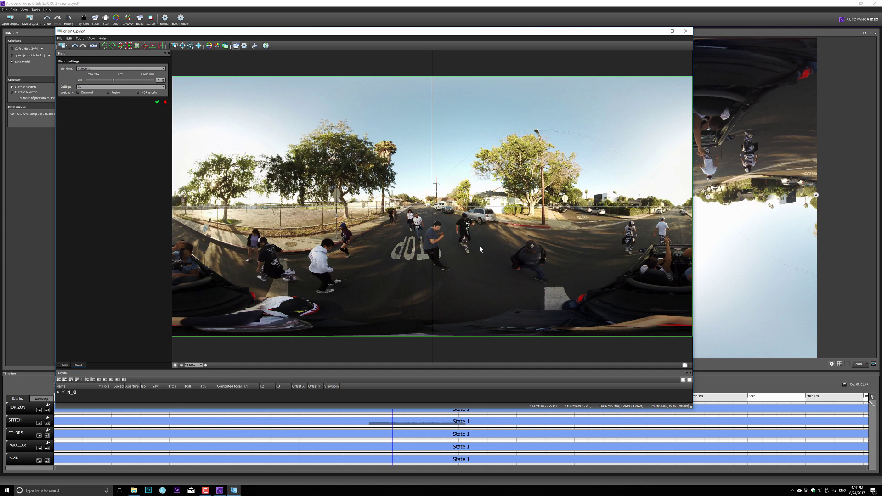
{"action": "left_click", "coordinate": [62, 45]}
{"action": "left_click", "coordinate": [658, 31]}
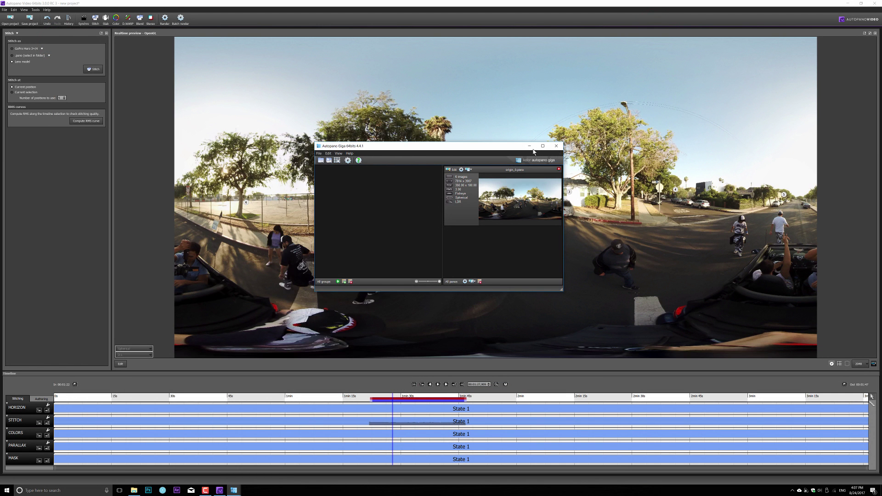
Minimise Autopano Giga and stream the realtime preview to the GoPro VR Player
{"action": "left_click", "coordinate": [529, 146]}
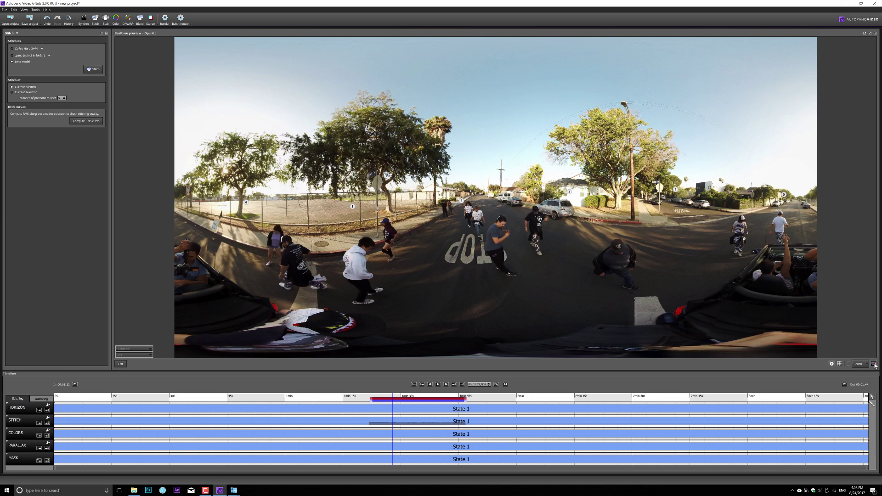
{"action": "left_click", "coordinate": [874, 365]}
{"action": "left_click", "coordinate": [874, 364]}
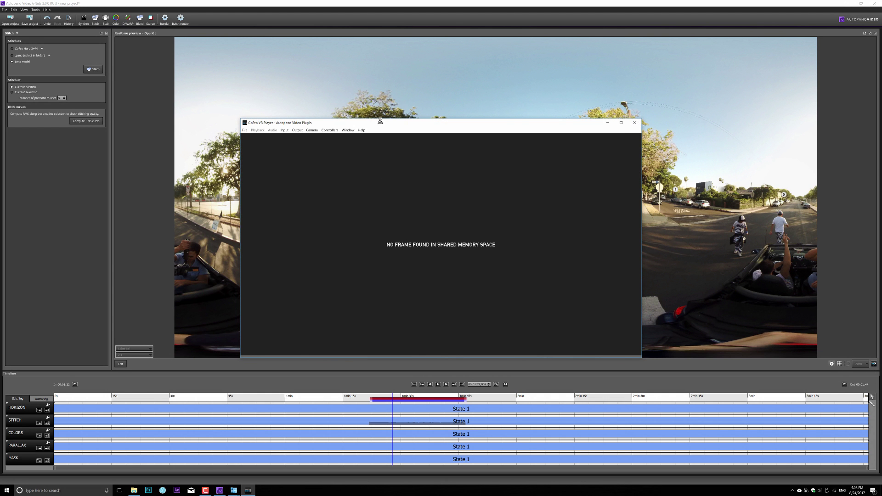
Close the store window that popped up and reposition the GoPro VR Player window
{"action": "left_click_drag", "start_coordinate": [399, 122], "coordinate": [266, 75]}
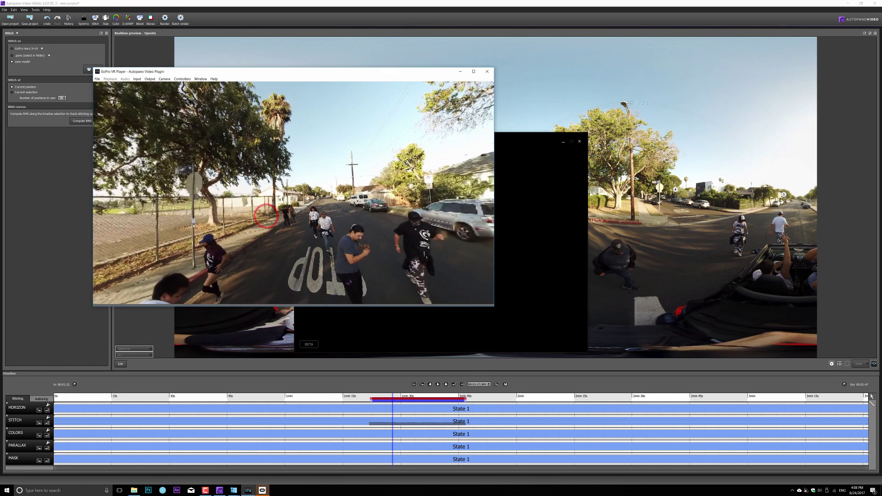
{"action": "left_click", "coordinate": [557, 136]}
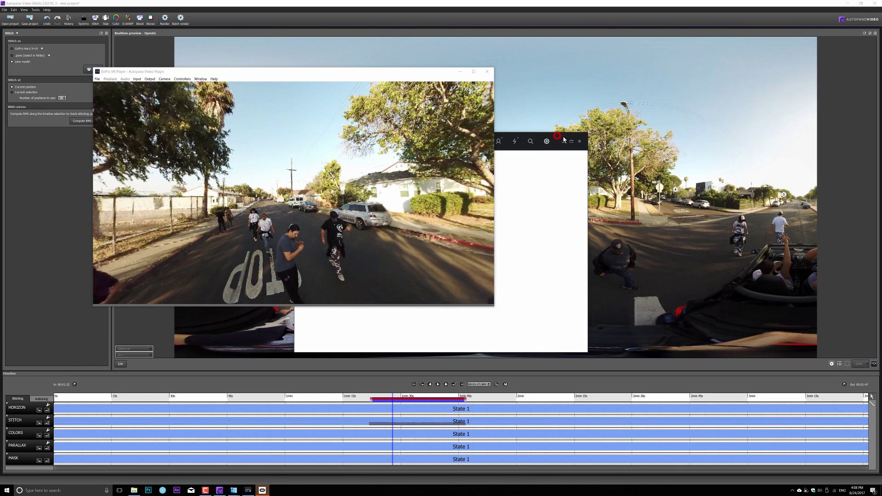
{"action": "left_click", "coordinate": [579, 142]}
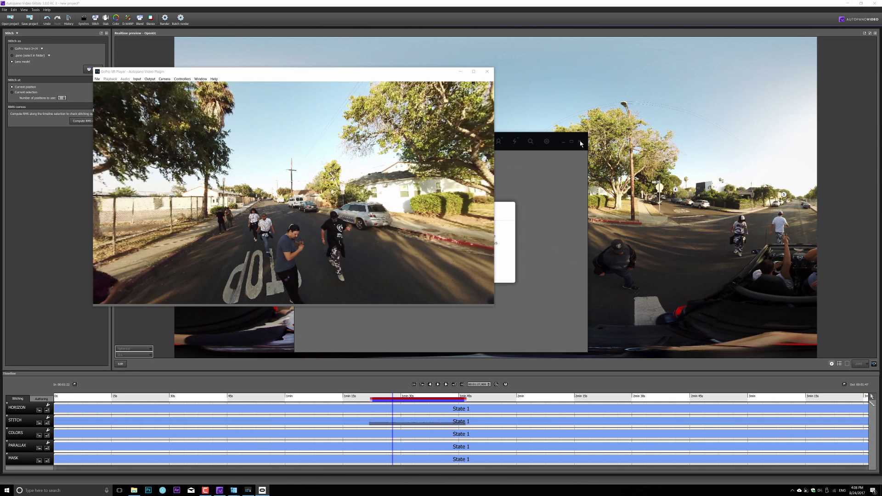
{"action": "left_click", "coordinate": [580, 142]}
{"action": "left_click", "coordinate": [555, 133]}
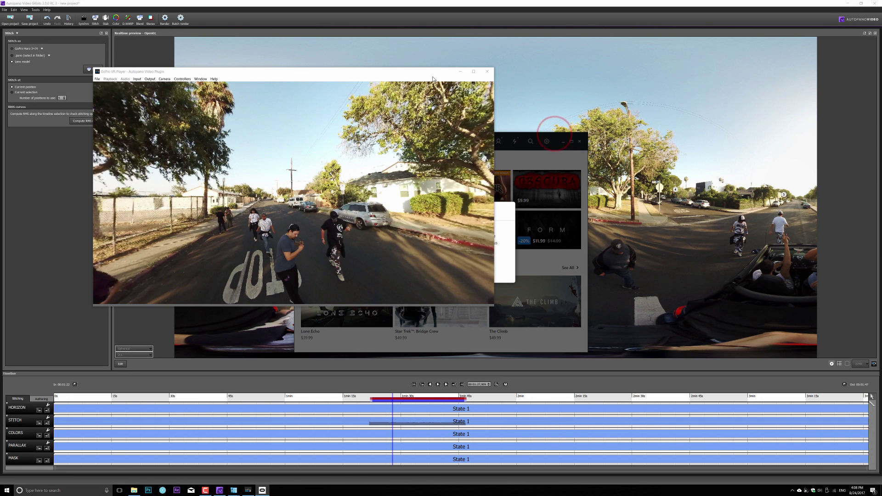
{"action": "left_click_drag", "start_coordinate": [432, 80], "coordinate": [361, 89]}
{"action": "left_click", "coordinate": [465, 269]}
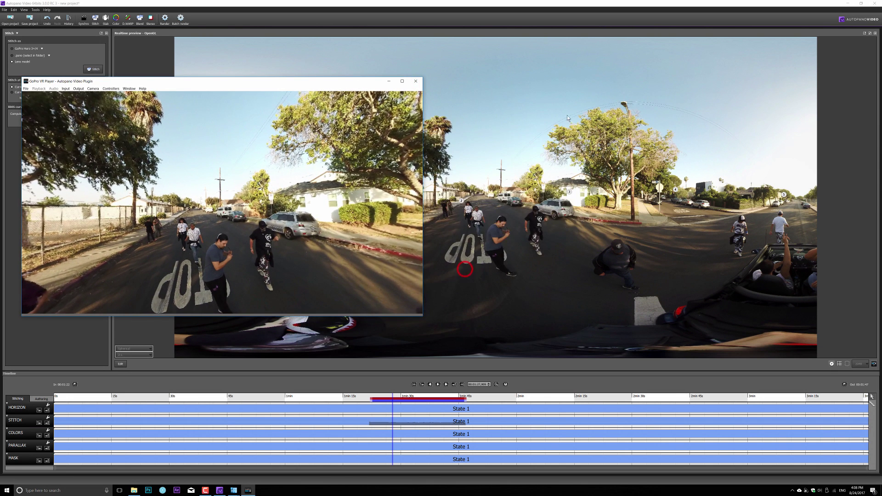
{"action": "left_click_drag", "start_coordinate": [273, 81], "coordinate": [360, 81]}
Reset the camera orientation and tilt the 360° view down onto the car
{"action": "left_click", "coordinate": [194, 88]}
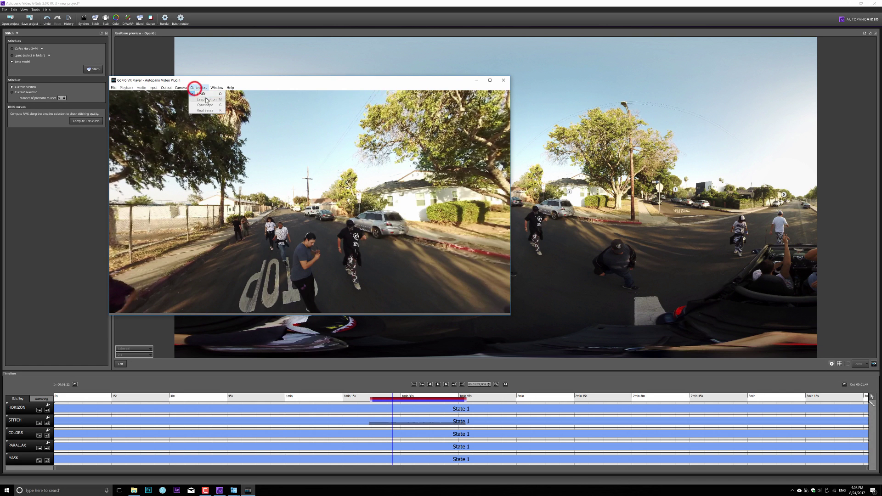
{"action": "left_click", "coordinate": [202, 90]}
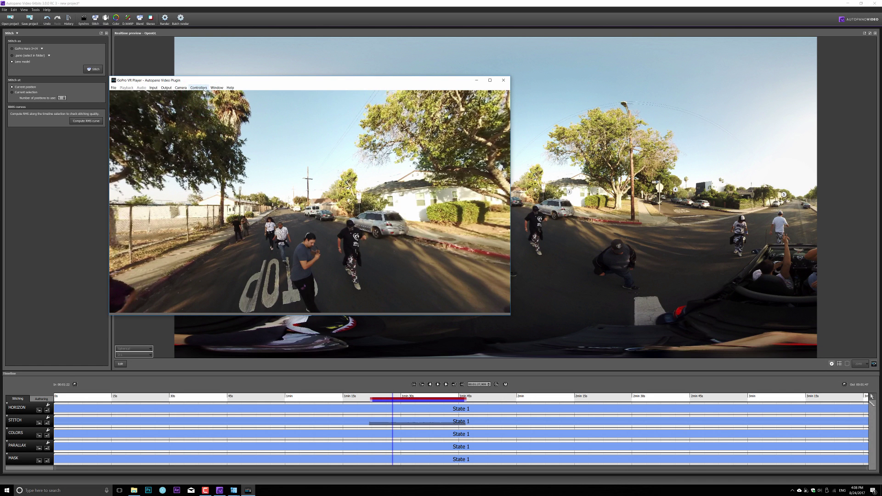
{"action": "left_click", "coordinate": [179, 88]}
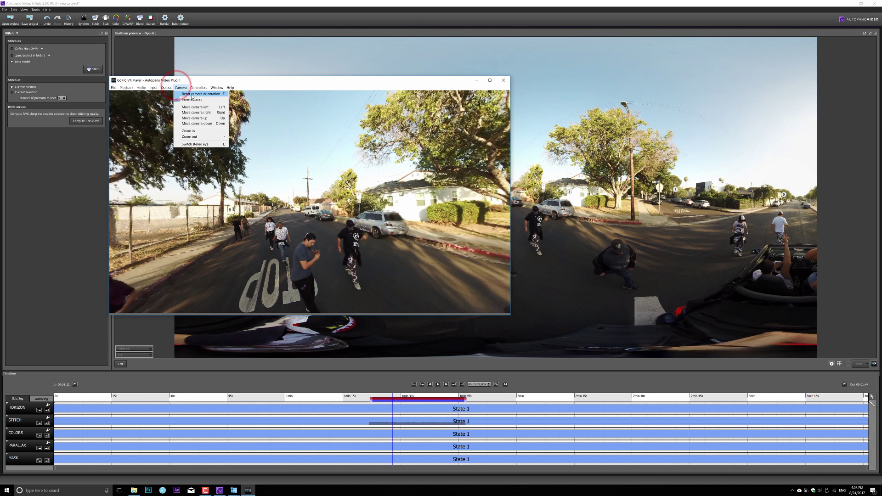
{"action": "left_click", "coordinate": [192, 94]}
{"action": "left_click_drag", "start_coordinate": [298, 250], "coordinate": [305, 240]}
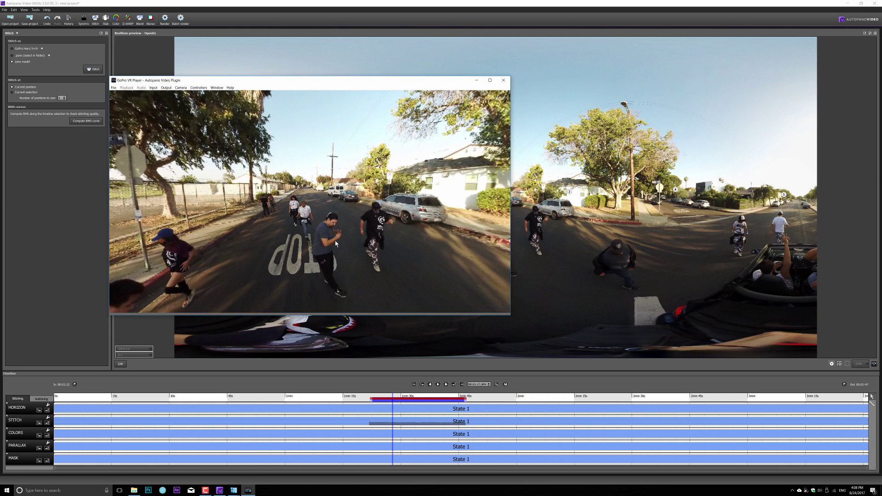
{"action": "left_click_drag", "start_coordinate": [316, 81], "coordinate": [307, 76]}
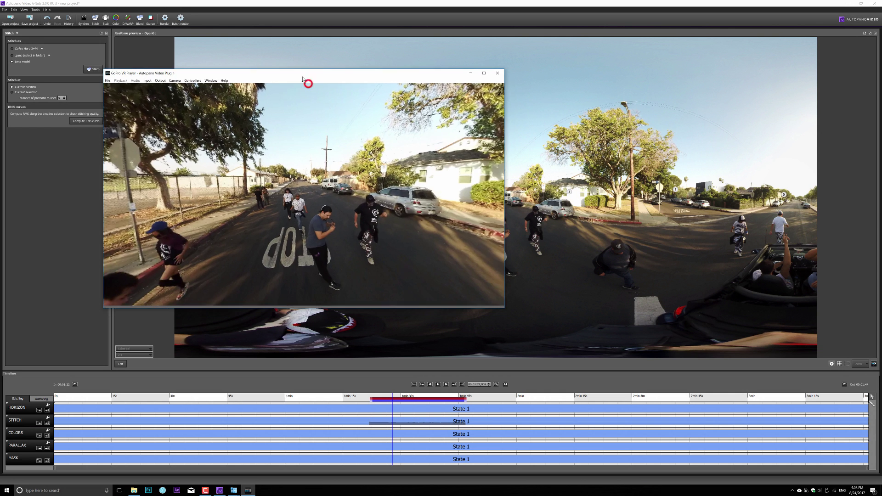
{"action": "left_click_drag", "start_coordinate": [381, 217], "coordinate": [331, 294]}
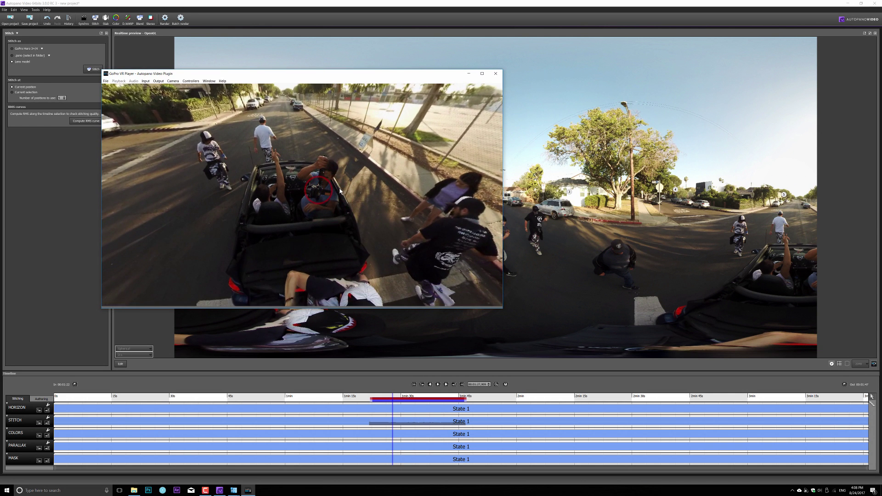
Move the playhead back to about 1min 24.5s and step back one frame
{"action": "left_click", "coordinate": [380, 398]}
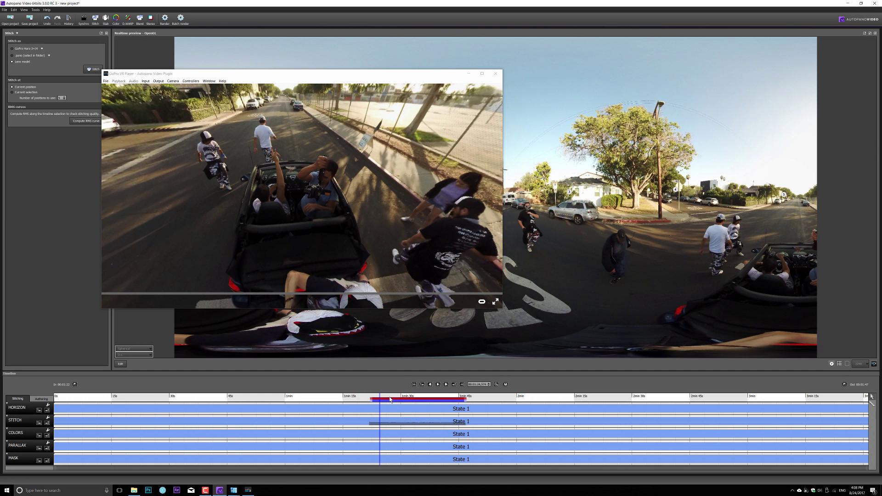
{"action": "left_click", "coordinate": [370, 194]}
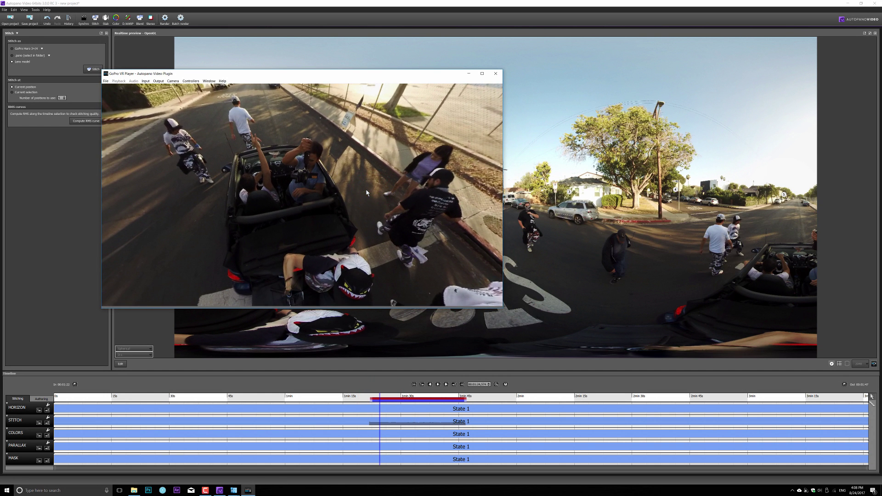
{"action": "left_click", "coordinate": [429, 385]}
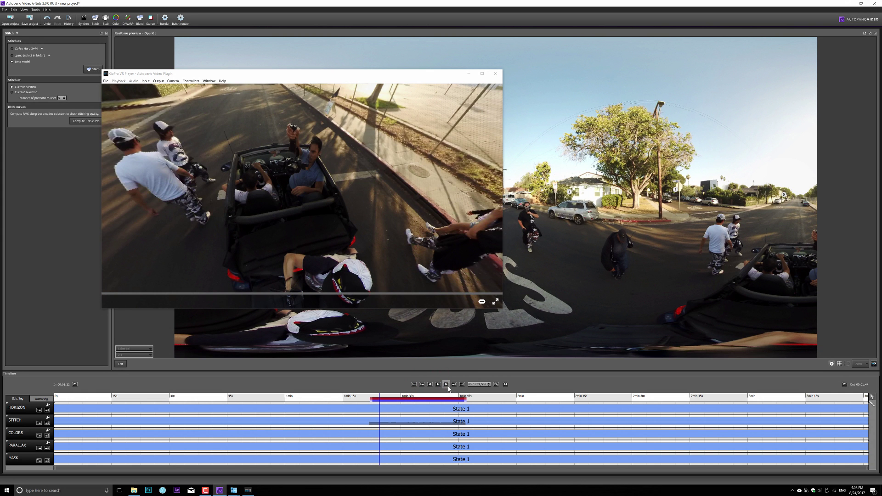
{"action": "left_click", "coordinate": [340, 162]}
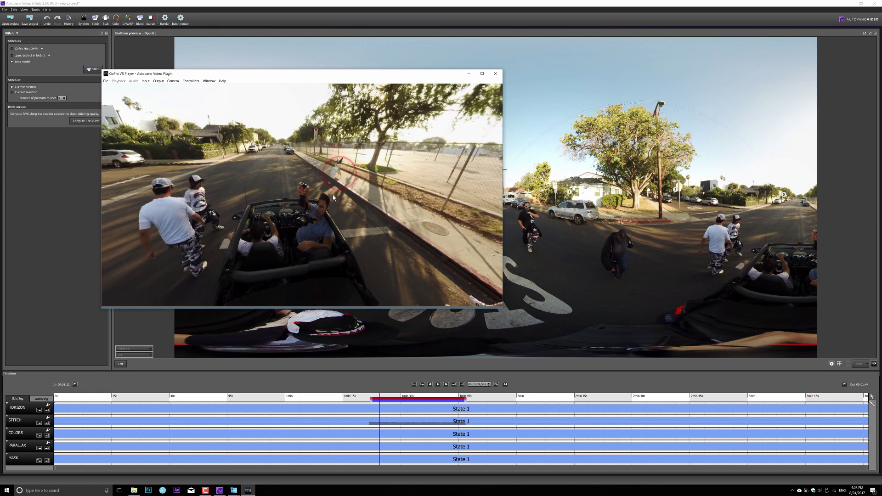
{"action": "left_click", "coordinate": [348, 192]}
Look around the 360° view, between the car from above and the street ahead
{"action": "left_click_drag", "start_coordinate": [347, 192], "coordinate": [310, 180]}
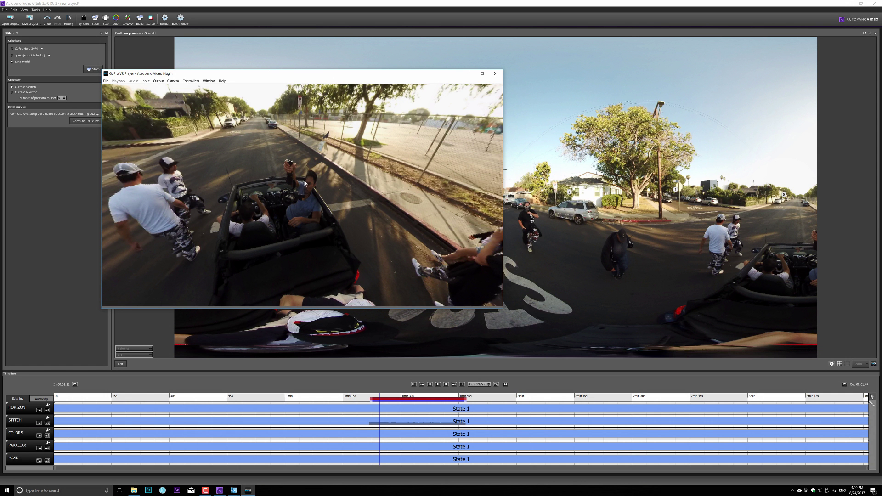
{"action": "left_click_drag", "start_coordinate": [330, 200], "coordinate": [303, 184]}
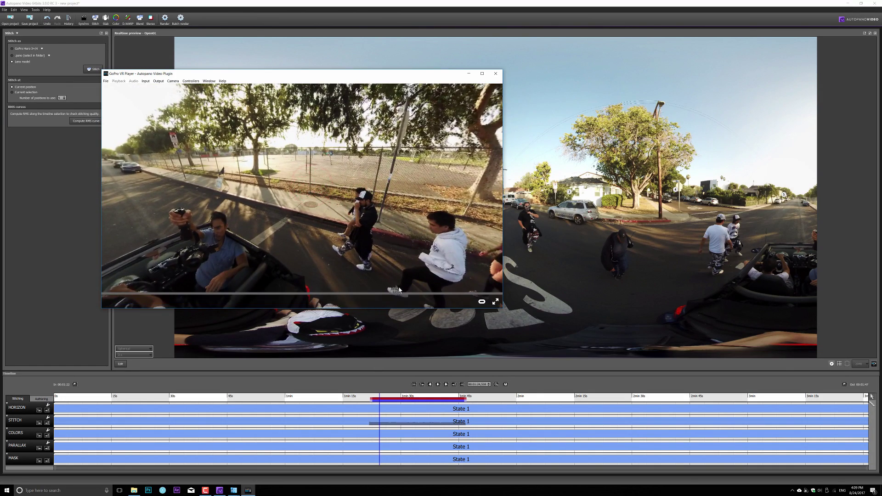
{"action": "left_click_drag", "start_coordinate": [266, 222], "coordinate": [308, 221]}
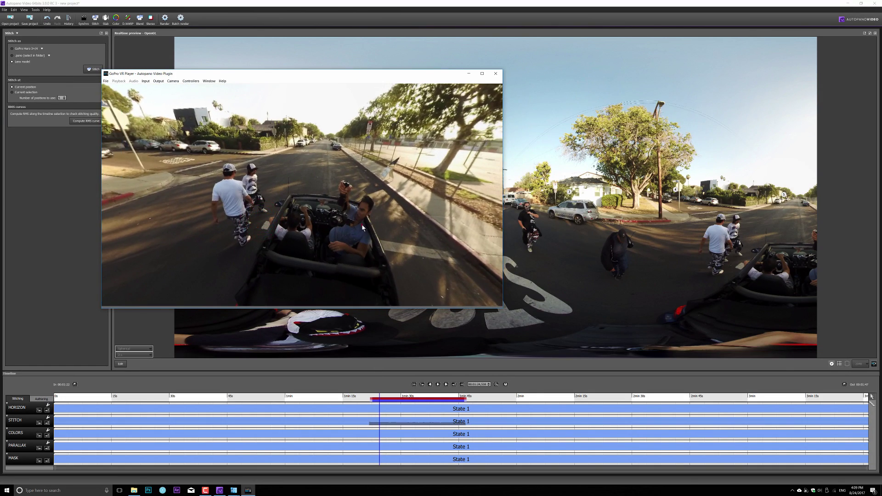
{"action": "left_click_drag", "start_coordinate": [363, 228], "coordinate": [286, 280]}
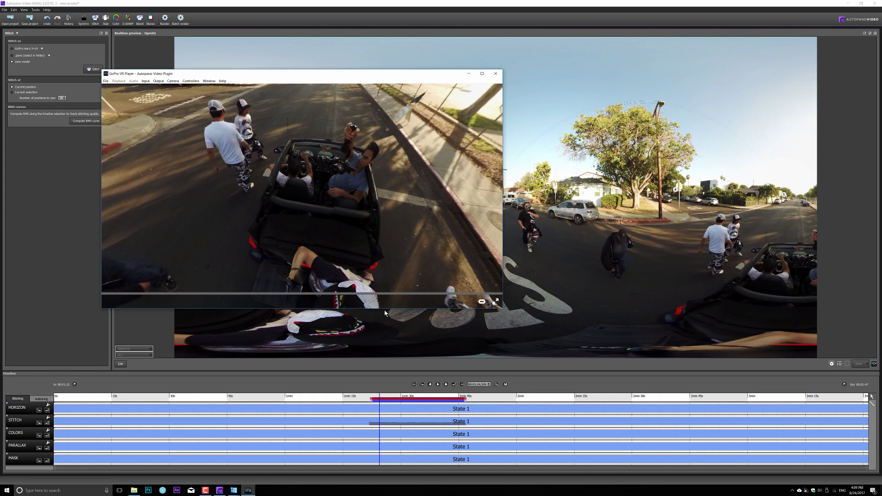
{"action": "left_click_drag", "start_coordinate": [387, 178], "coordinate": [393, 401]}
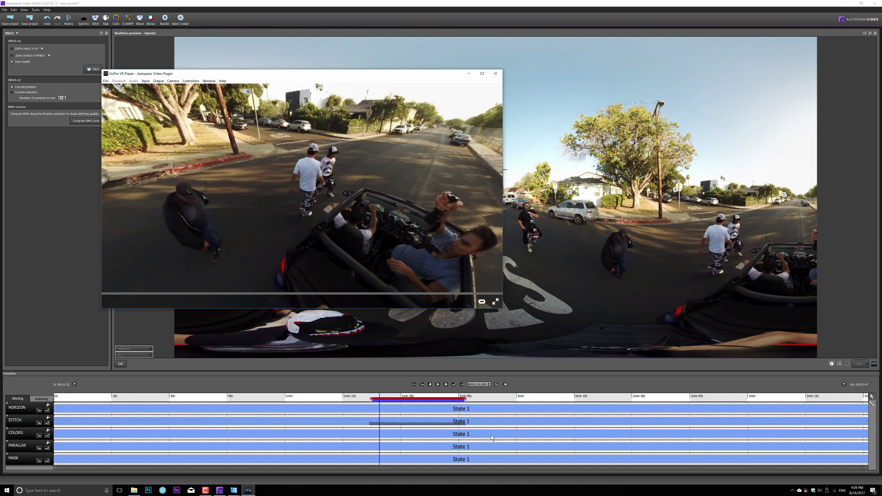
{"action": "left_click_drag", "start_coordinate": [414, 202], "coordinate": [310, 224]}
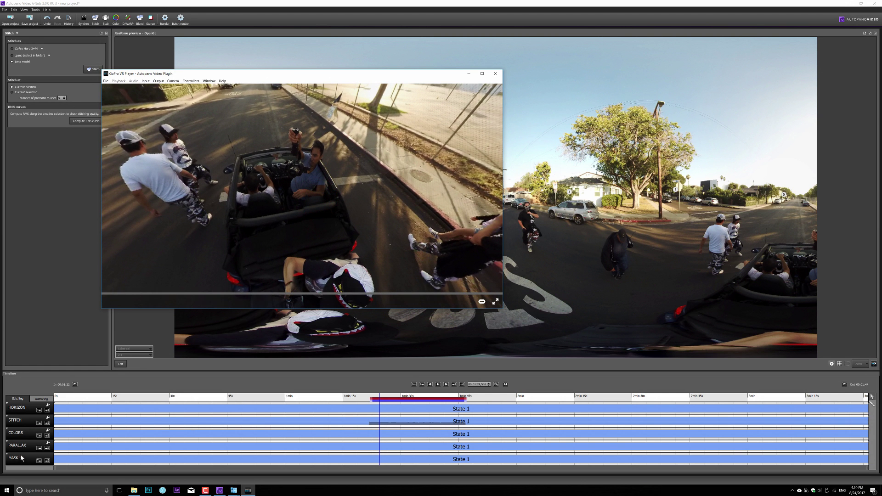
{"action": "left_click_drag", "start_coordinate": [331, 158], "coordinate": [334, 180]}
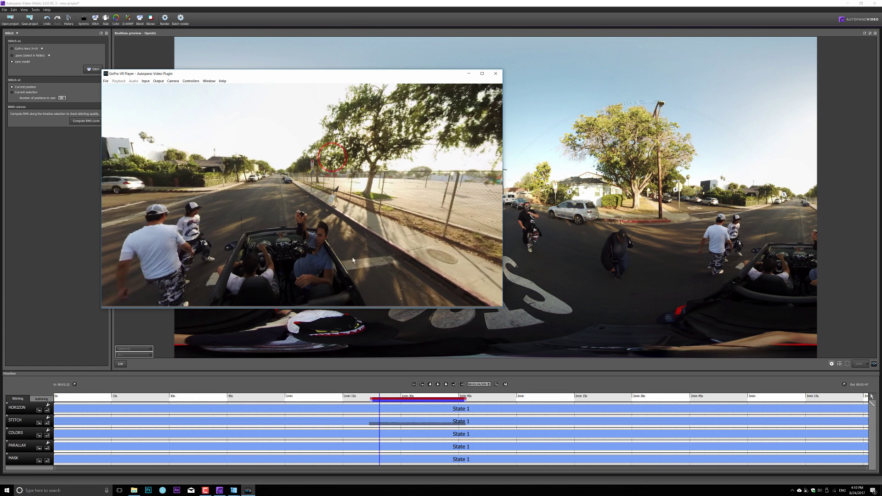
{"action": "left_click_drag", "start_coordinate": [344, 250], "coordinate": [317, 136]}
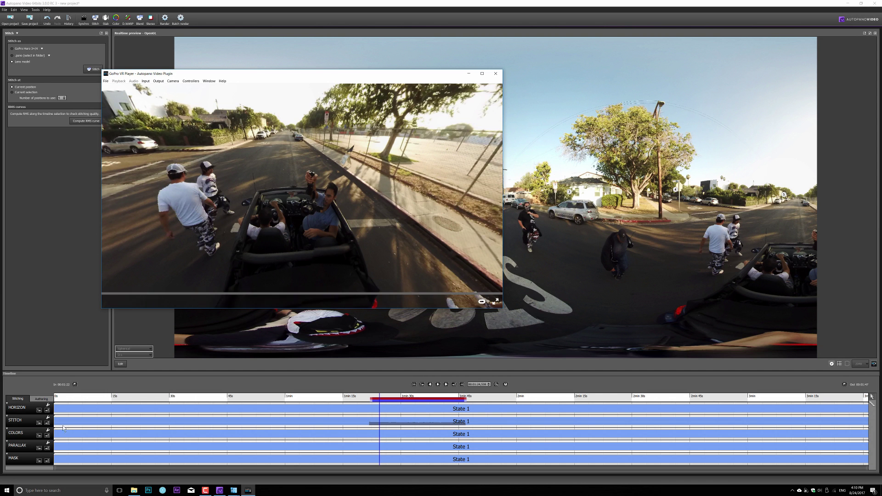
Minimize the VR Player to reveal the full panorama preview
{"action": "left_click_drag", "start_coordinate": [301, 75], "coordinate": [297, 70]}
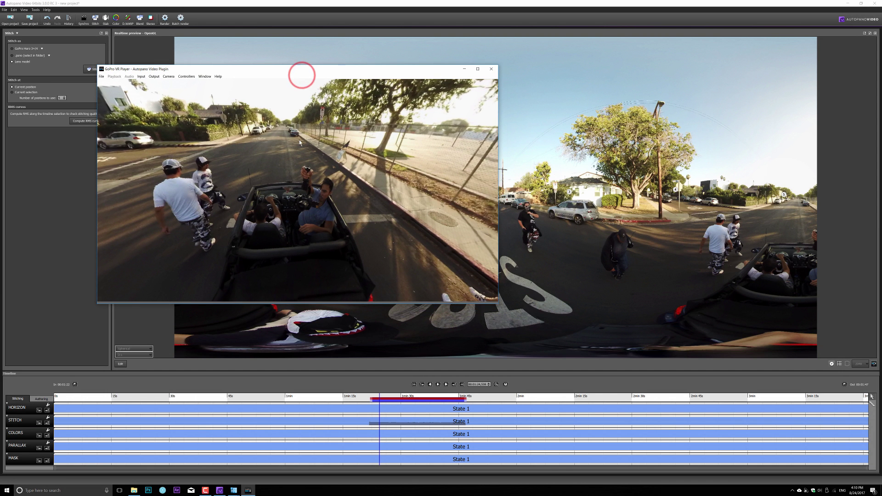
{"action": "left_click", "coordinate": [298, 9]}
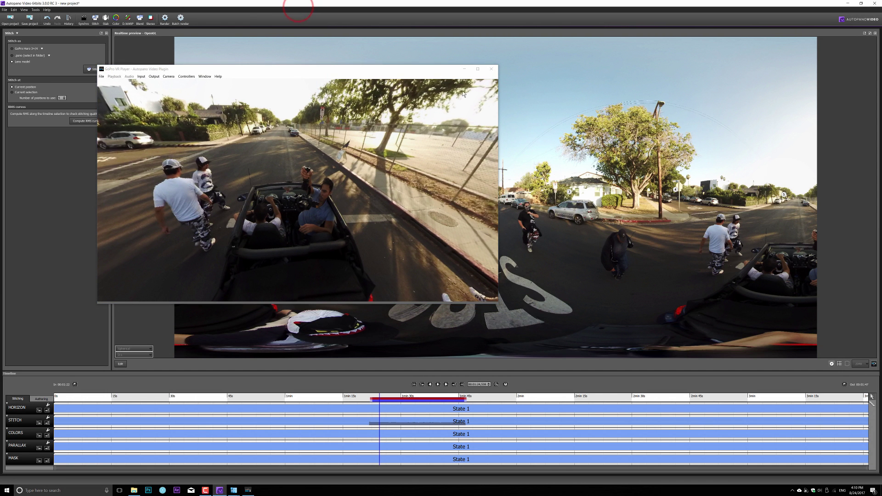
{"action": "left_click", "coordinate": [463, 70]}
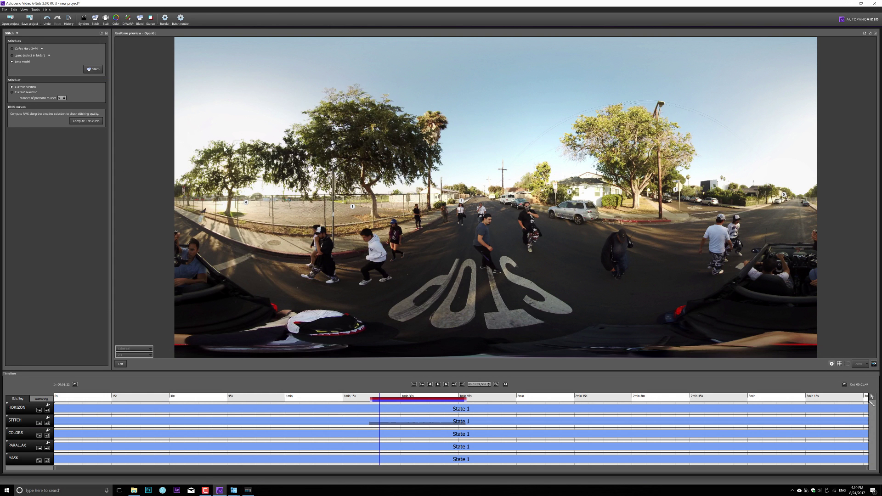
Edit the current frame in Autopano Giga, accepting the version notice, and switch to the Mask tool
{"action": "left_click", "coordinate": [120, 364]}
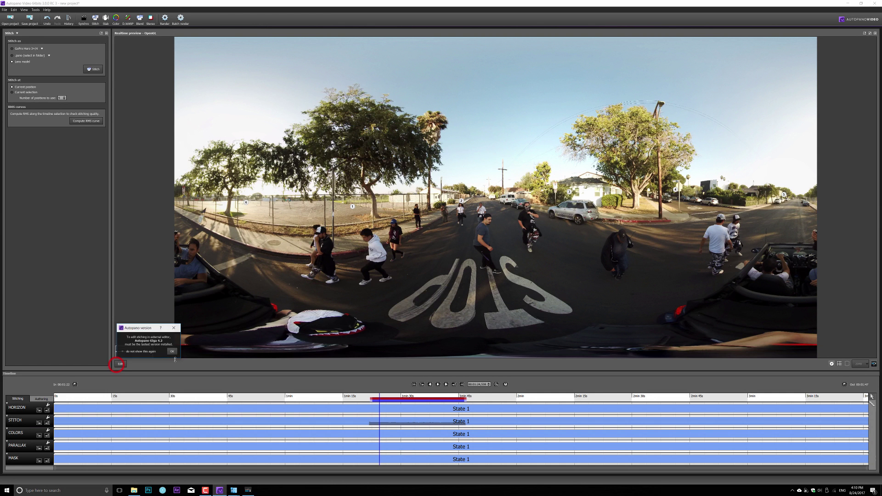
{"action": "left_click", "coordinate": [172, 351]}
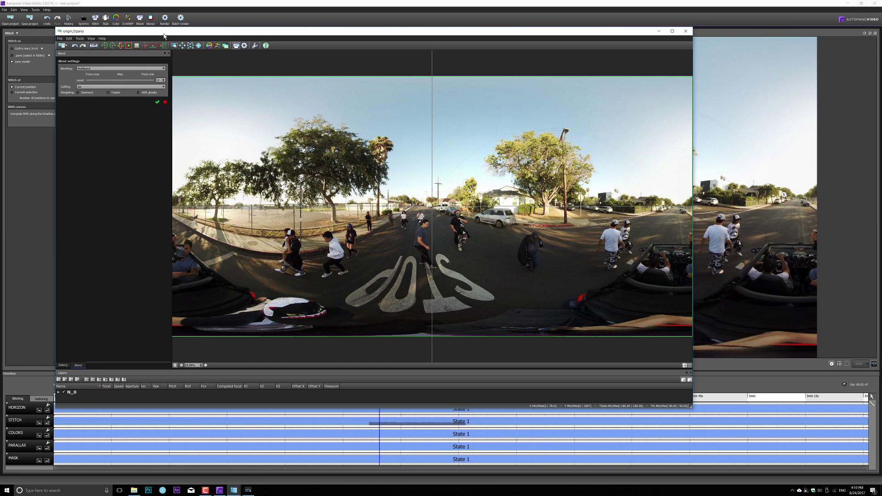
{"action": "left_click", "coordinate": [200, 46]}
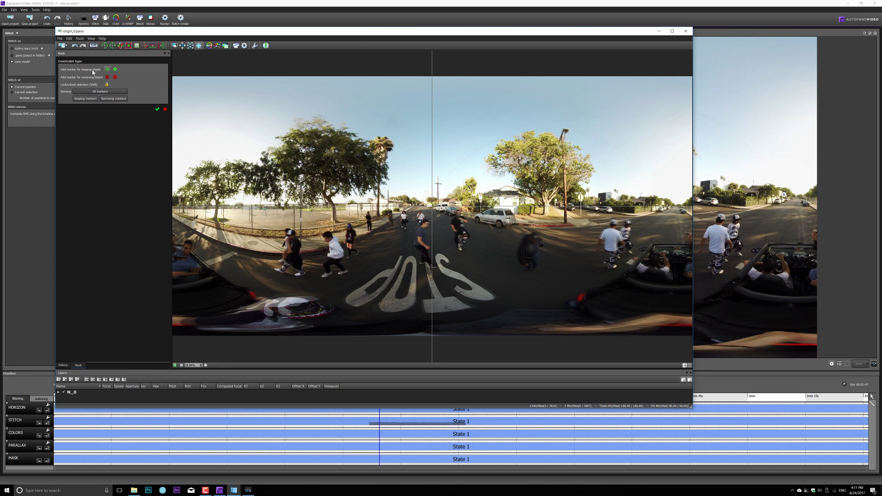
Place green keep markers on the seated man and on the foreground jacket
{"action": "left_click", "coordinate": [189, 244]}
{"action": "left_click", "coordinate": [187, 254]}
{"action": "left_click", "coordinate": [183, 269]}
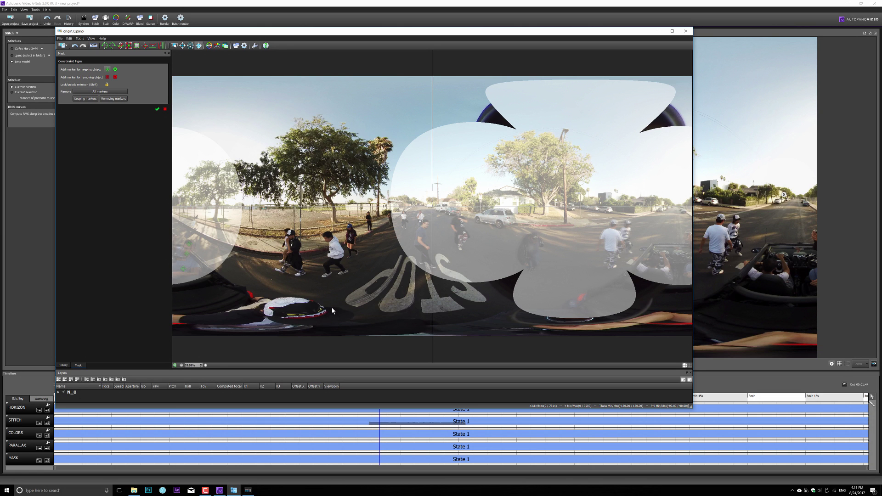
{"action": "left_click", "coordinate": [327, 307]}
{"action": "left_click", "coordinate": [339, 307]}
{"action": "left_click", "coordinate": [353, 315]}
{"action": "left_click", "coordinate": [341, 322]}
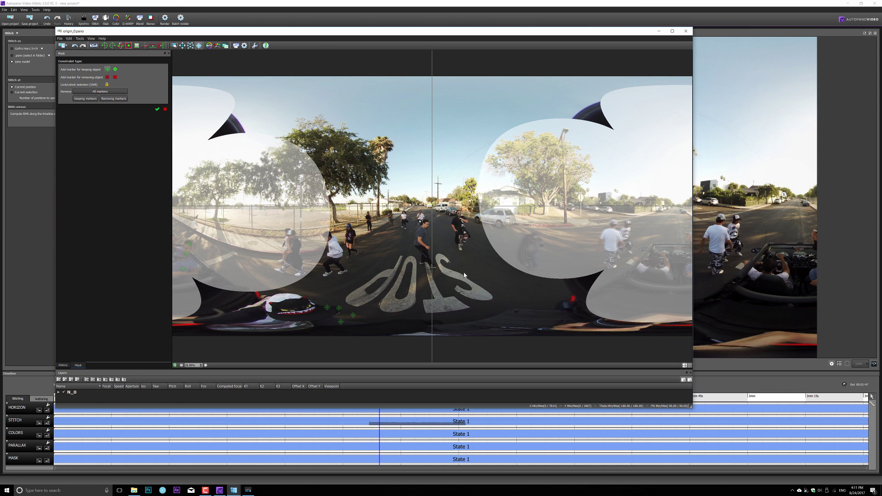
Add keep markers along the walking man, nudge one marker, and apply the mask
{"action": "left_click", "coordinate": [426, 224]}
{"action": "left_click", "coordinate": [425, 242]}
{"action": "left_click", "coordinate": [432, 265]}
{"action": "left_click", "coordinate": [458, 273]}
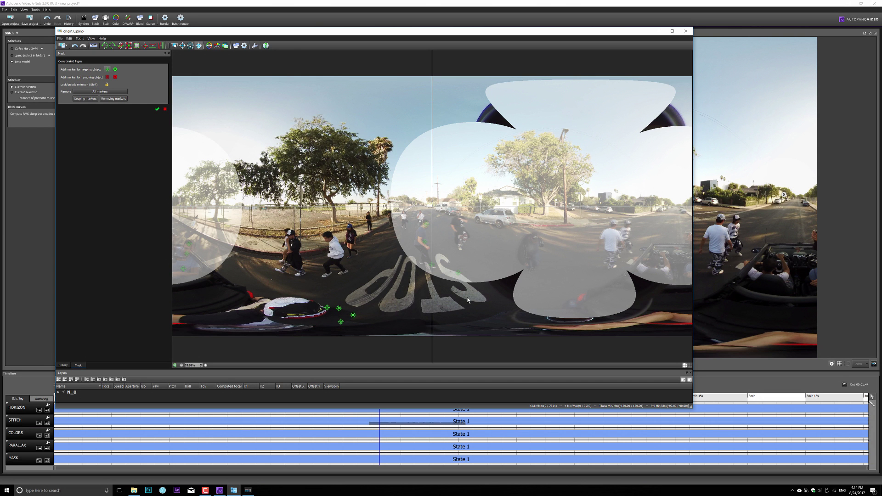
{"action": "left_click_drag", "start_coordinate": [458, 273], "coordinate": [469, 280]}
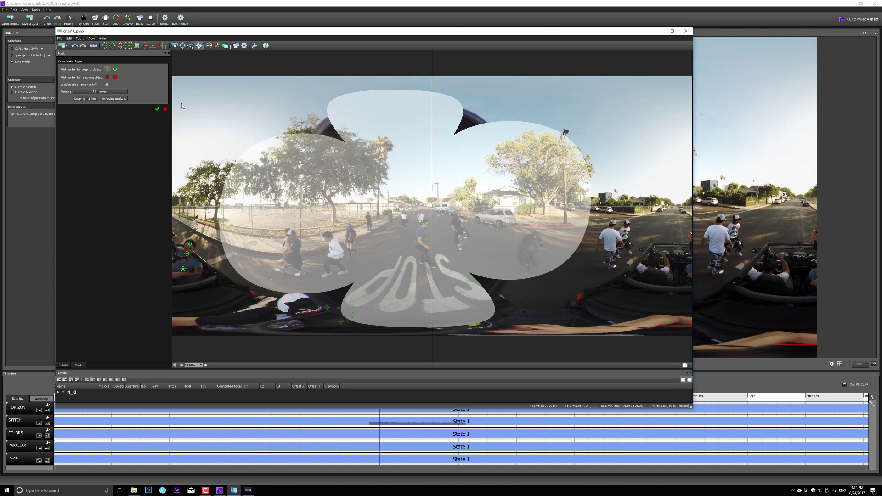
{"action": "left_click", "coordinate": [157, 109]}
Confirm the blend settings, save origin_0.pano, and minimize its editor window
{"action": "left_click", "coordinate": [235, 46]}
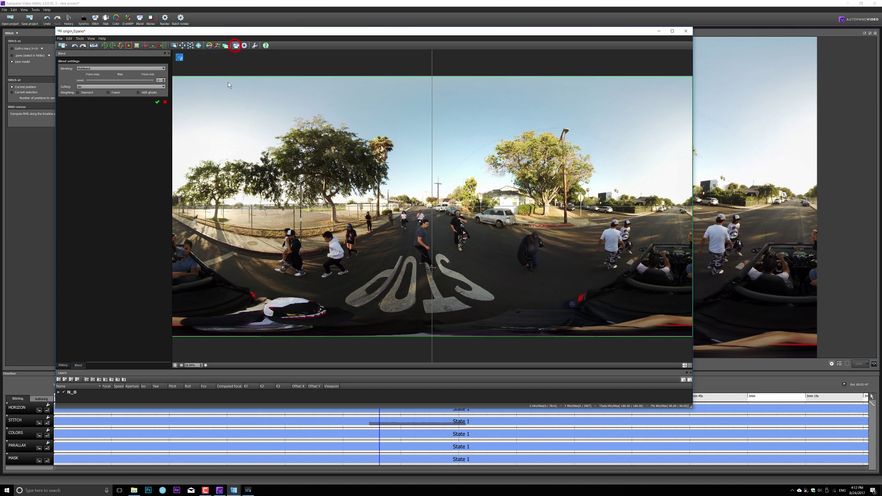
{"action": "left_click", "coordinate": [158, 104]}
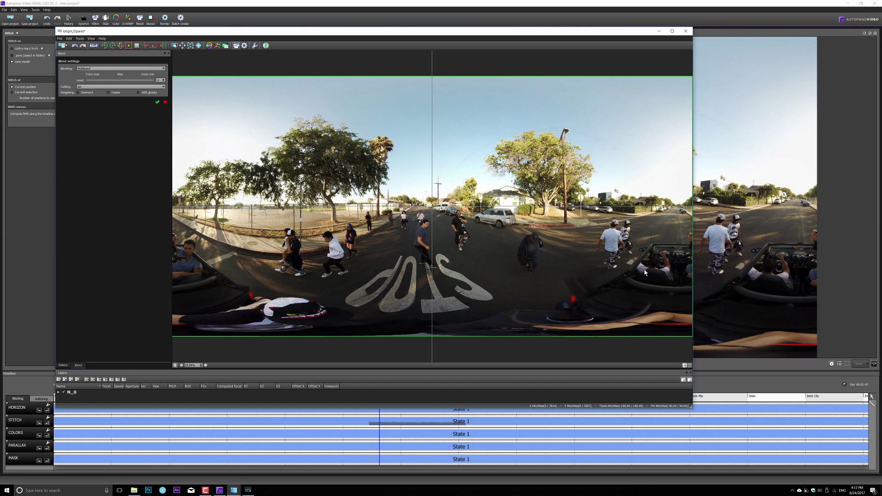
{"action": "left_click", "coordinate": [62, 46]}
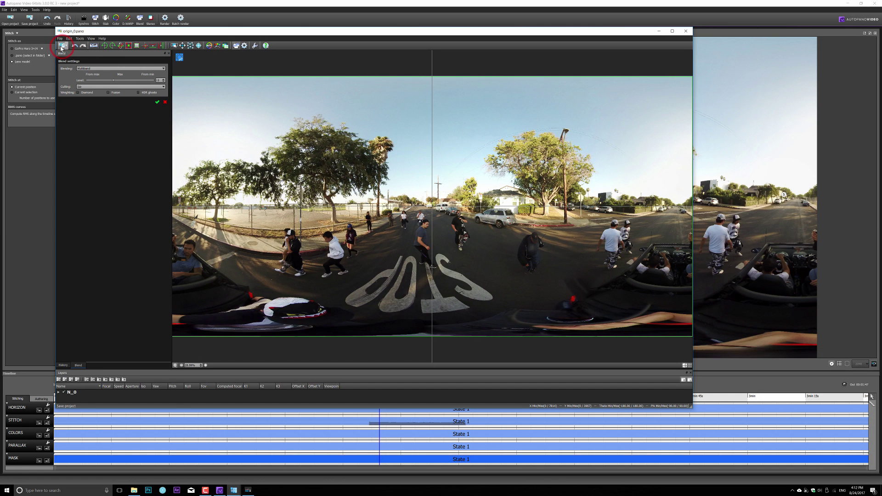
{"action": "left_click", "coordinate": [62, 46]}
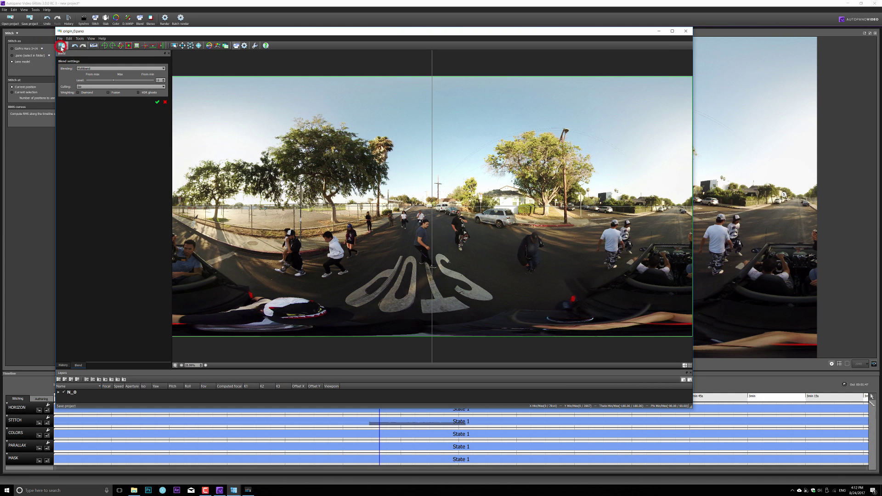
{"action": "left_click", "coordinate": [656, 31]}
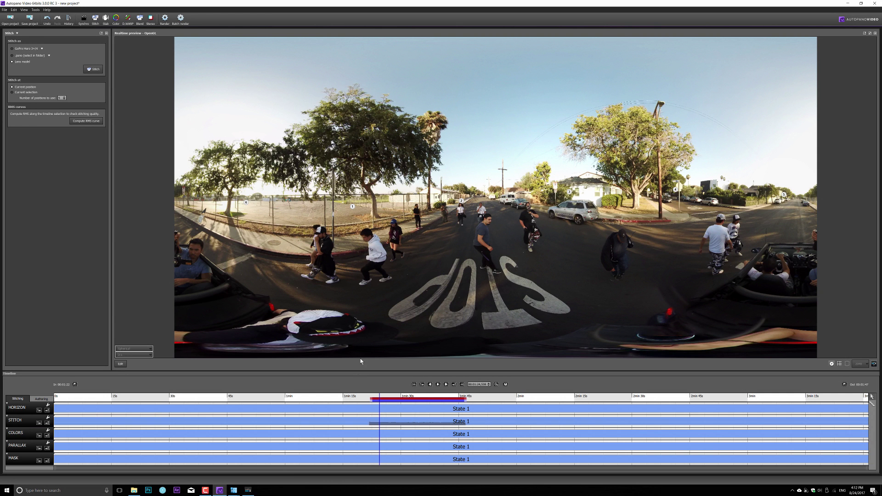
Restore GoPro VR Player, step back one frame, and view the STOP marking, car and street
{"action": "left_click", "coordinate": [248, 490]}
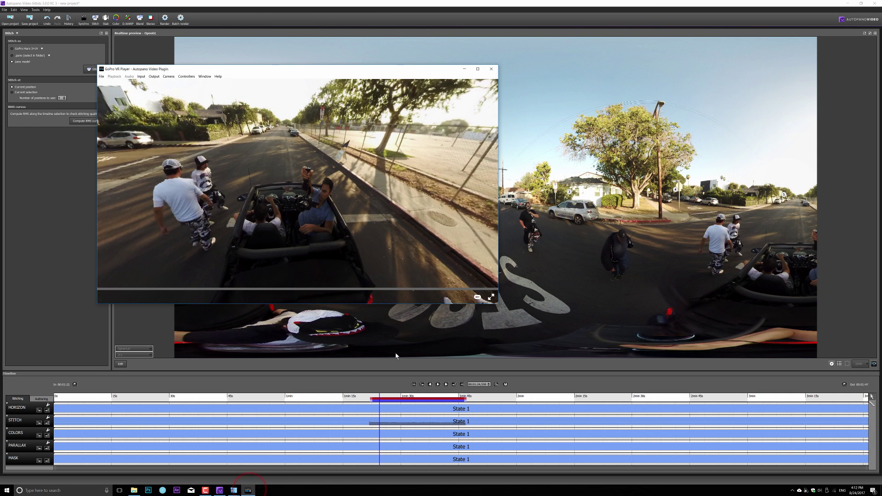
{"action": "left_click", "coordinate": [430, 384]}
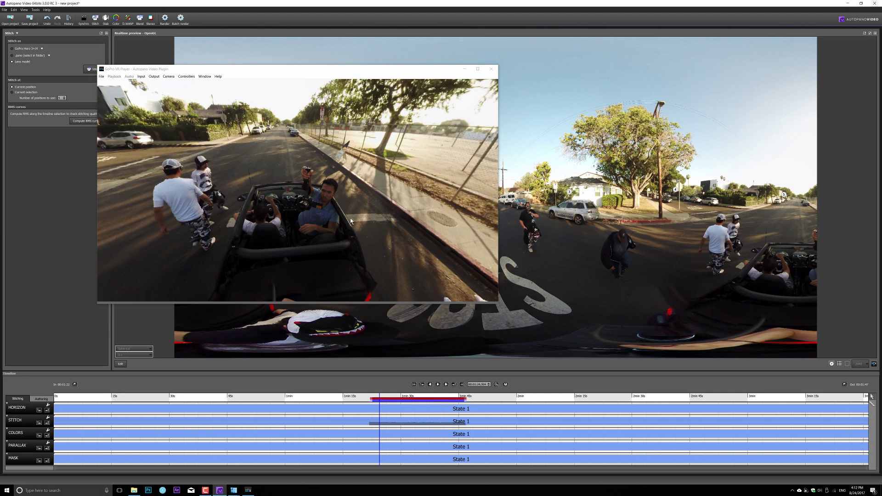
{"action": "left_click_drag", "start_coordinate": [347, 208], "coordinate": [299, 224]}
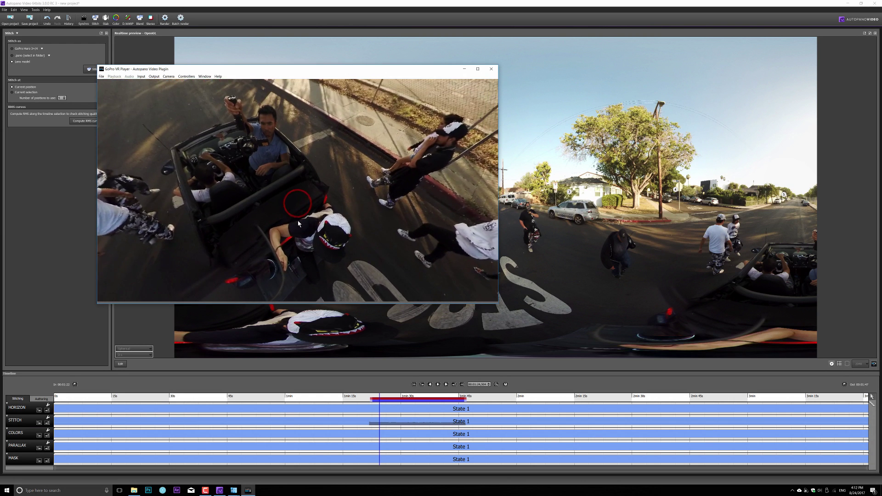
{"action": "mouse_move", "coordinate": [298, 224]}
{"action": "left_mouse_down"}
{"action": "mouse_move", "coordinate": [311, 230]}
{"action": "mouse_move", "coordinate": [284, 267]}
{"action": "left_mouse_up"}
{"action": "left_click_drag", "start_coordinate": [275, 232], "coordinate": [253, 195]}
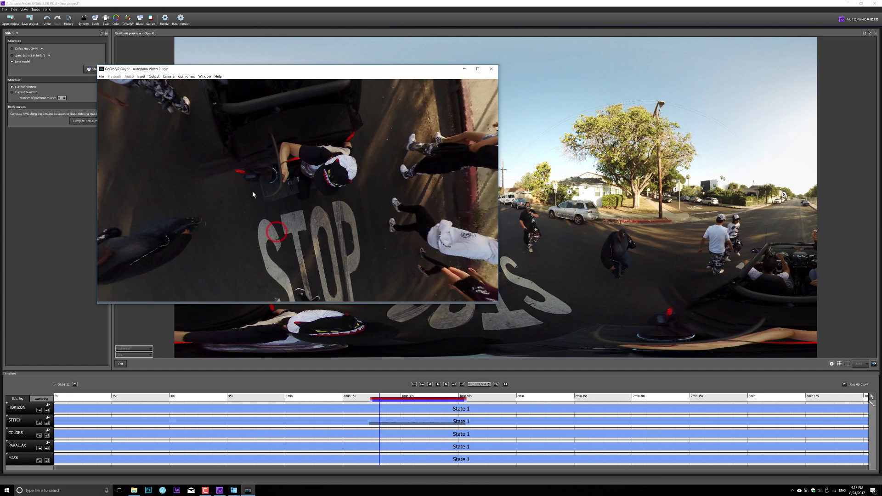
{"action": "left_click_drag", "start_coordinate": [263, 151], "coordinate": [296, 219]}
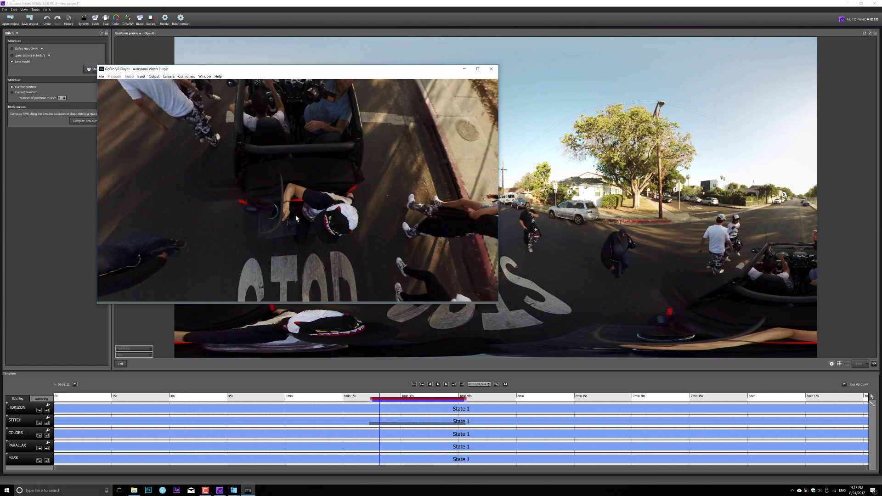
{"action": "left_click_drag", "start_coordinate": [267, 182], "coordinate": [347, 218]}
{"action": "left_click_drag", "start_coordinate": [408, 193], "coordinate": [266, 182]}
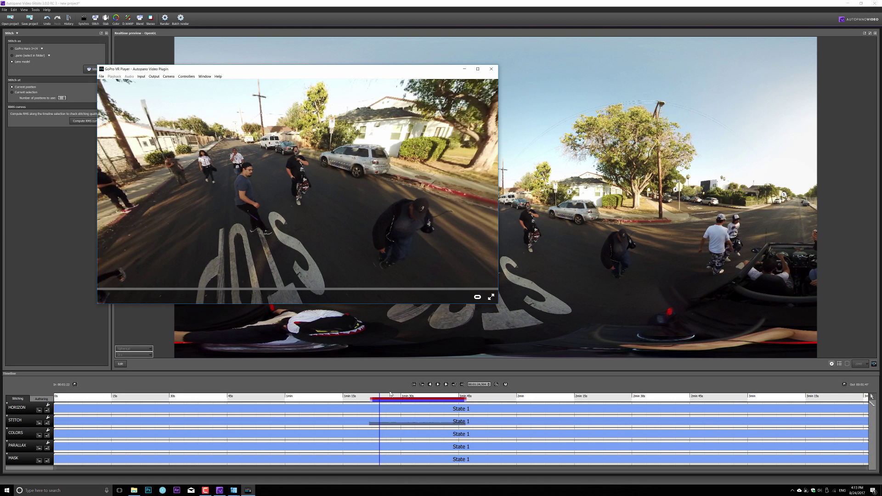
Cue the timeline to 00:01:43,692 and turn on the seam outline display in the preview
{"action": "mouse_move", "coordinate": [326, 201]}
{"action": "left_mouse_down"}
{"action": "mouse_move", "coordinate": [274, 215]}
{"action": "mouse_move", "coordinate": [354, 189]}
{"action": "mouse_move", "coordinate": [318, 178]}
{"action": "mouse_move", "coordinate": [349, 179]}
{"action": "mouse_move", "coordinate": [371, 215]}
{"action": "mouse_move", "coordinate": [325, 196]}
{"action": "left_mouse_up"}
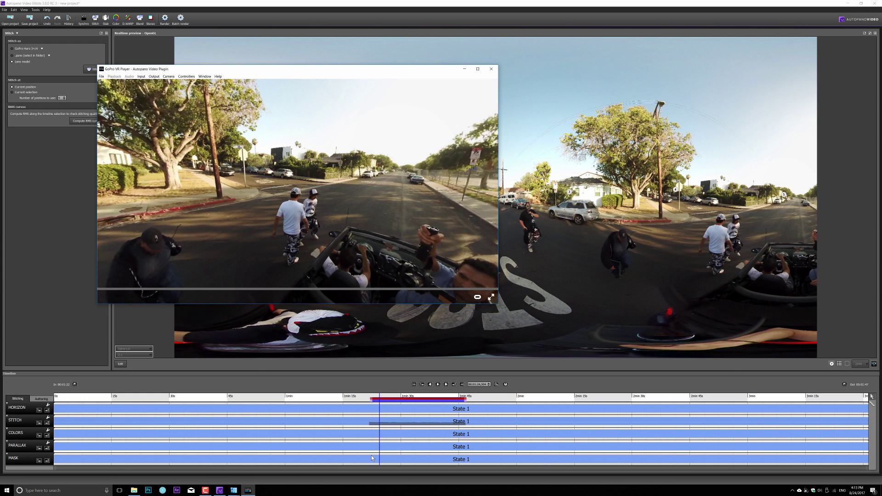
{"action": "left_click", "coordinate": [399, 397]}
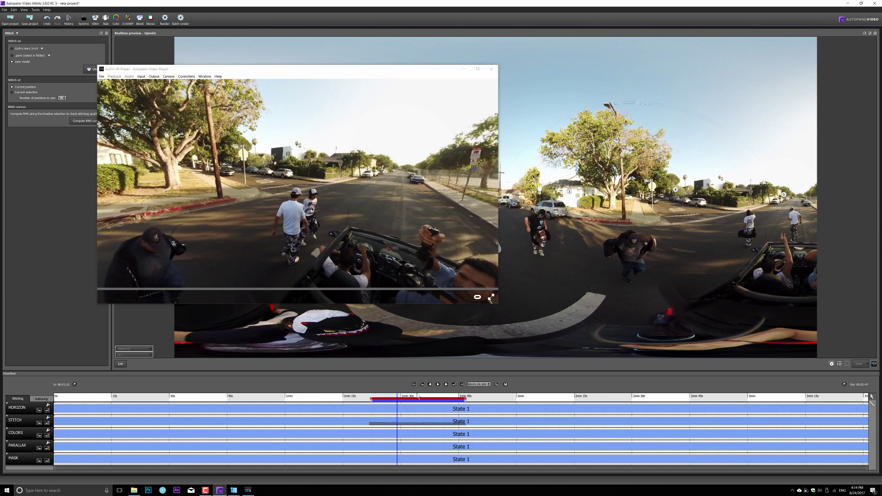
{"action": "left_click", "coordinate": [420, 398]}
{"action": "left_click_drag", "start_coordinate": [406, 399], "coordinate": [416, 399]}
{"action": "left_click", "coordinate": [451, 396]}
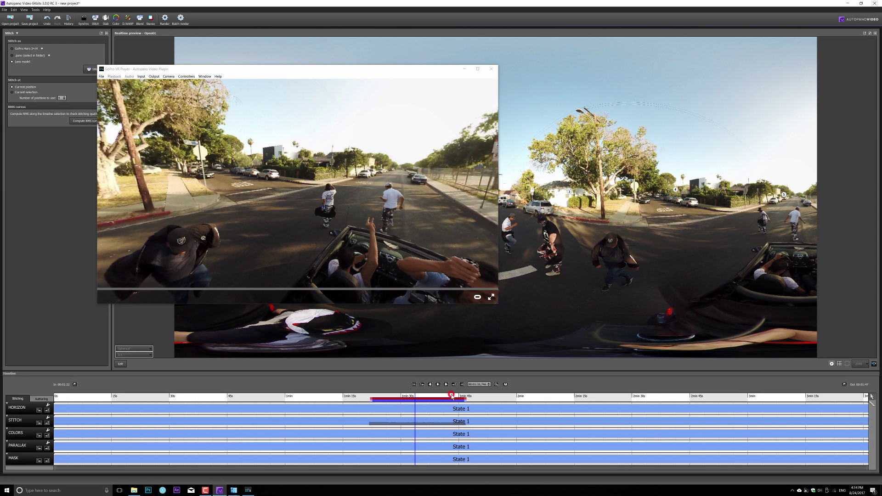
{"action": "left_click_drag", "start_coordinate": [451, 395], "coordinate": [454, 396]}
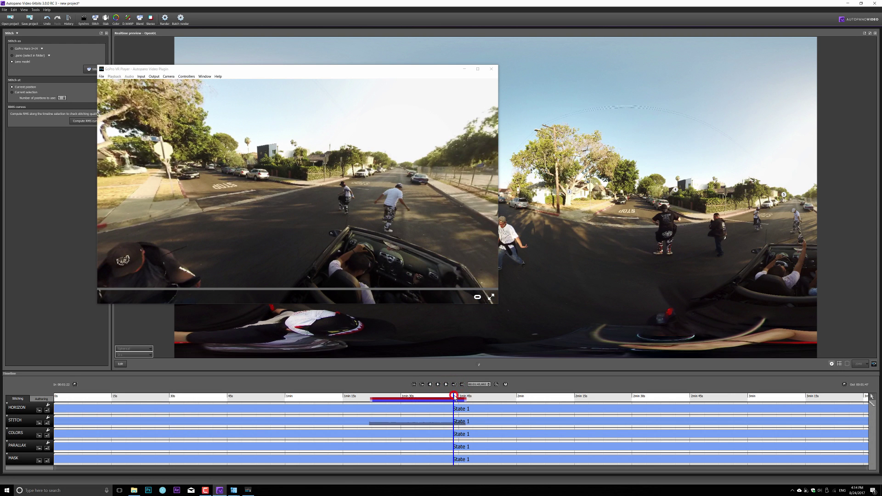
{"action": "left_click_drag", "start_coordinate": [368, 190], "coordinate": [401, 264]}
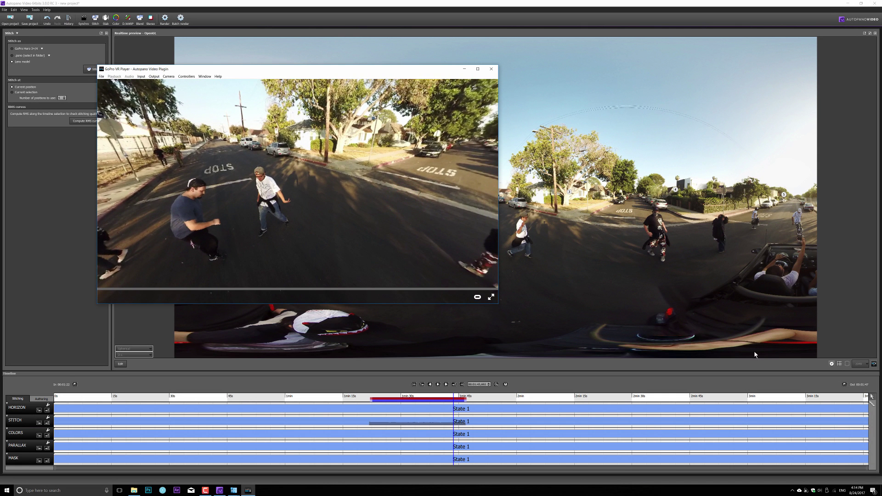
{"action": "left_click", "coordinate": [849, 365]}
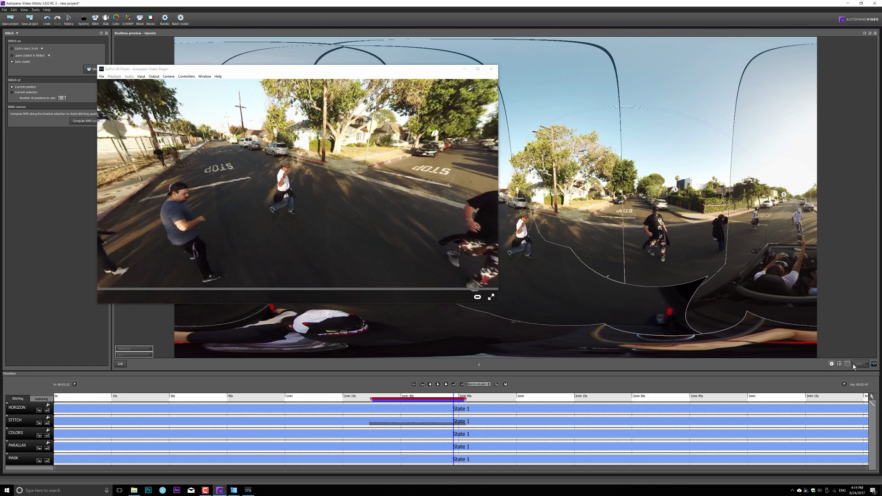
Minimize the VR Player and advance the video twelve frames
{"action": "left_click", "coordinate": [421, 72]}
{"action": "left_click", "coordinate": [462, 69]}
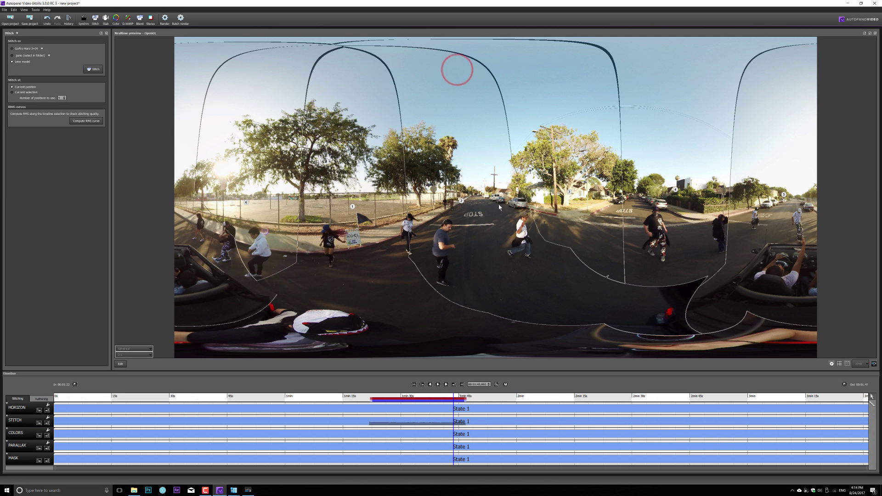
{"action": "left_click", "coordinate": [447, 385]}
{"action": "left_click", "coordinate": [447, 384]}
{"action": "left_click", "coordinate": [447, 385]}
{"action": "left_click", "coordinate": [447, 384]}
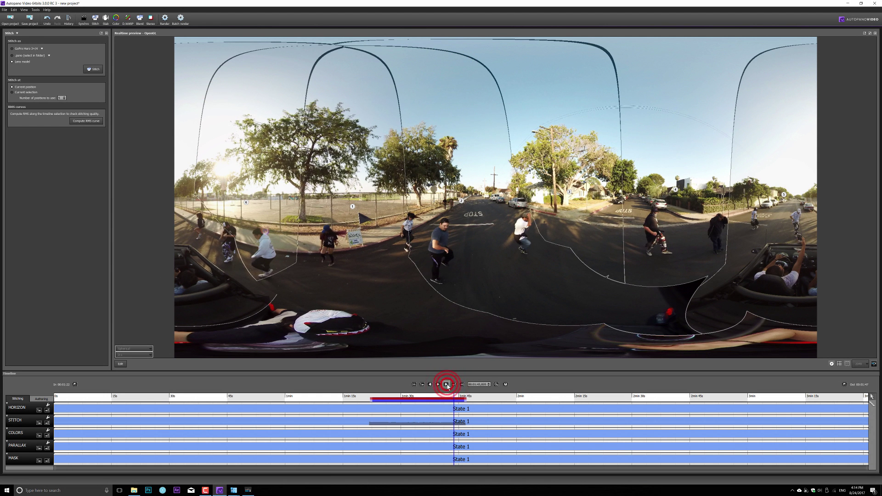
{"action": "left_click", "coordinate": [447, 384]}
{"action": "left_click", "coordinate": [447, 385]}
{"action": "left_click", "coordinate": [447, 385]}
{"action": "left_click", "coordinate": [447, 384]}
{"action": "left_click", "coordinate": [447, 385]}
{"action": "left_click", "coordinate": [447, 385]}
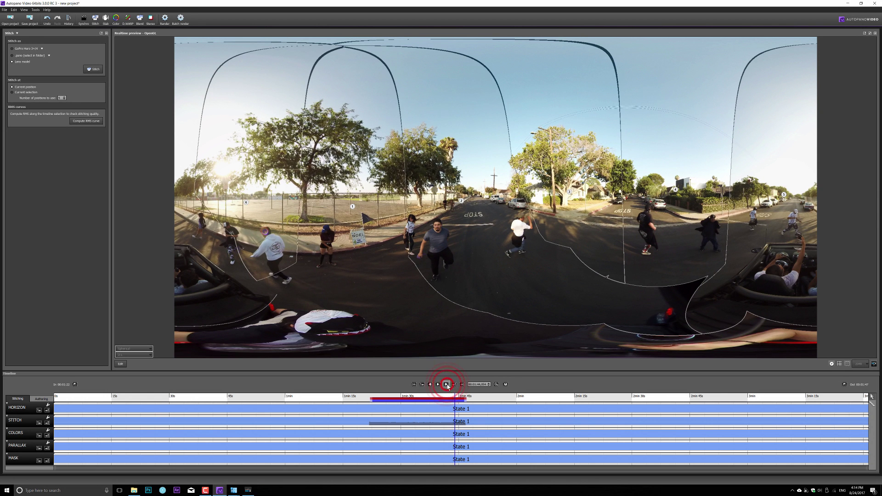
{"action": "left_click", "coordinate": [447, 385]}
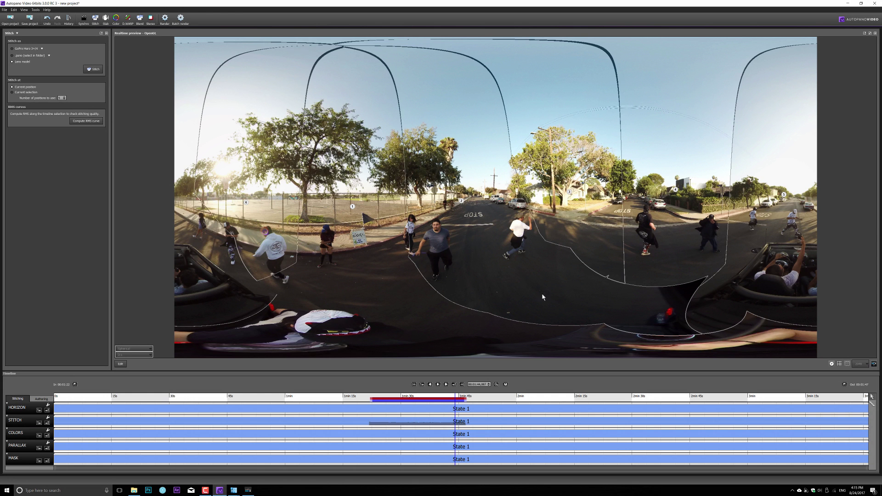
{"action": "left_click", "coordinate": [446, 384]}
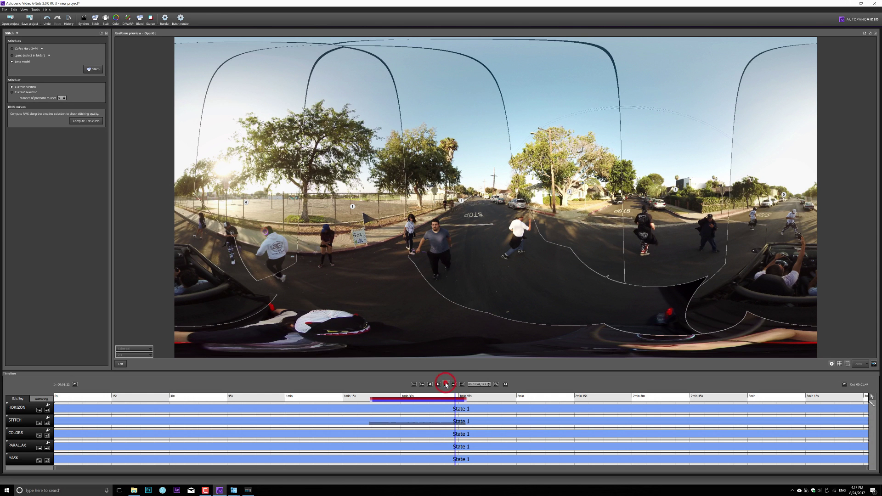
{"action": "left_click", "coordinate": [446, 383]}
{"action": "left_click", "coordinate": [446, 384]}
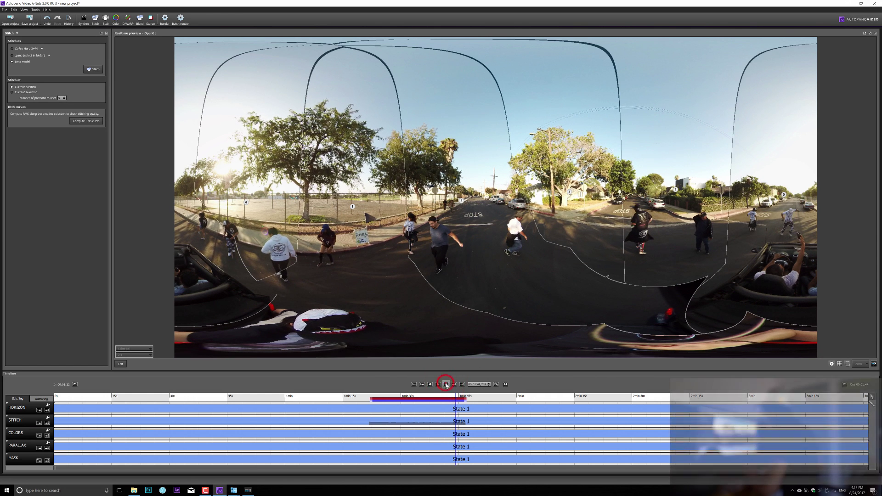
{"action": "left_click", "coordinate": [445, 384]}
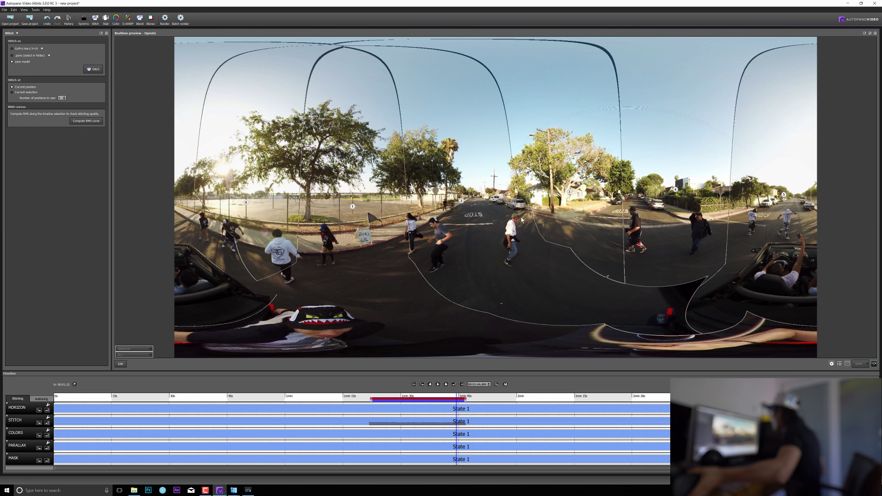
Step frame by frame to about 1min 45s, where the walker approaches a seam
{"action": "left_click", "coordinate": [459, 398]}
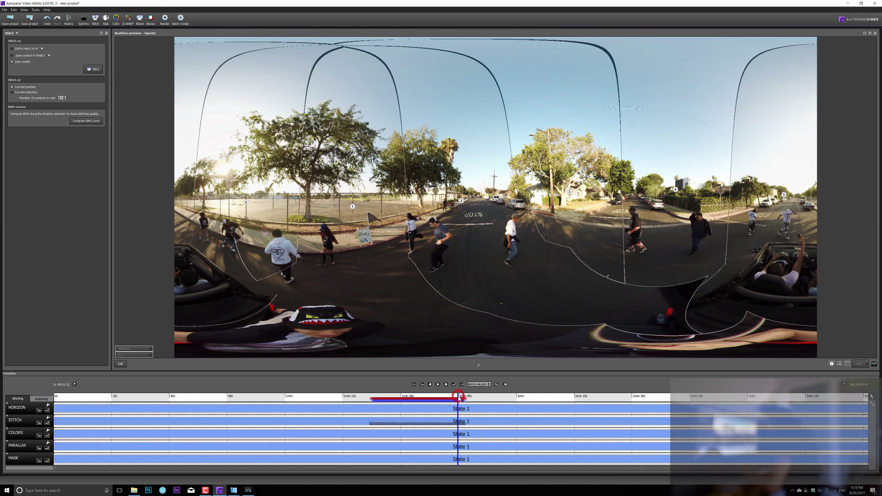
{"action": "left_click", "coordinate": [446, 384]}
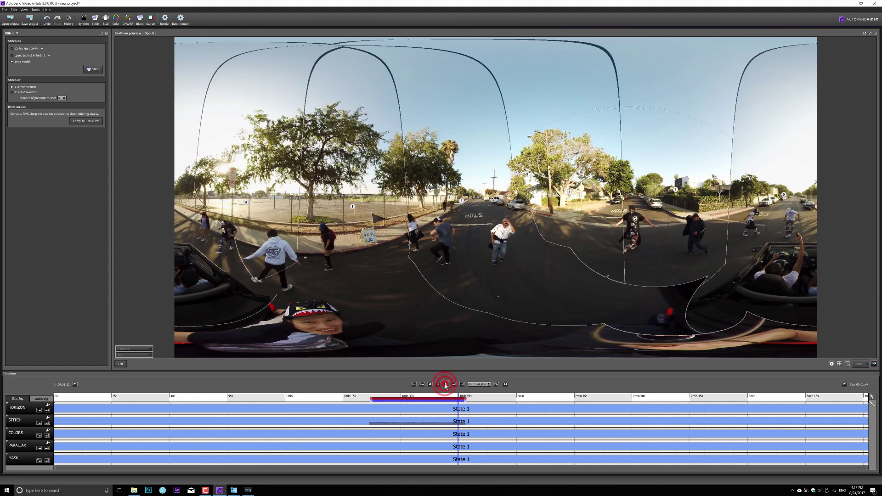
{"action": "left_click", "coordinate": [446, 384]}
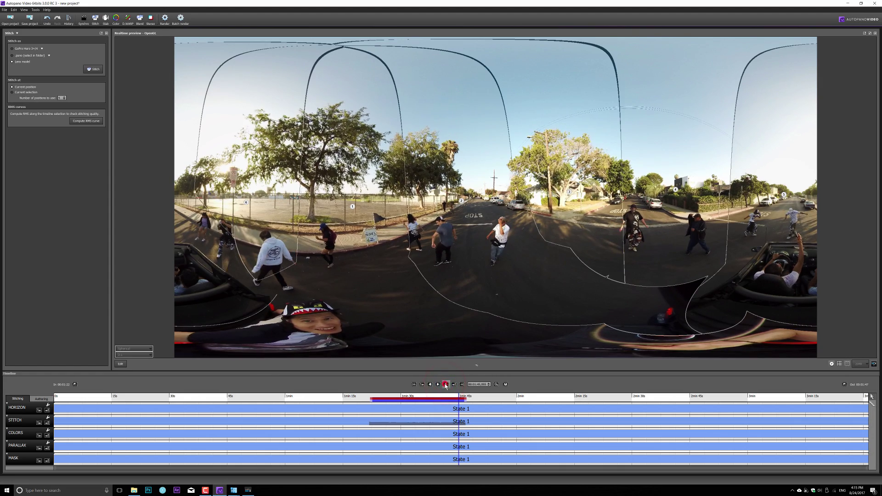
{"action": "left_click", "coordinate": [445, 384]}
{"action": "left_click", "coordinate": [446, 384]}
{"action": "left_click", "coordinate": [445, 384]}
{"action": "left_click", "coordinate": [445, 384]}
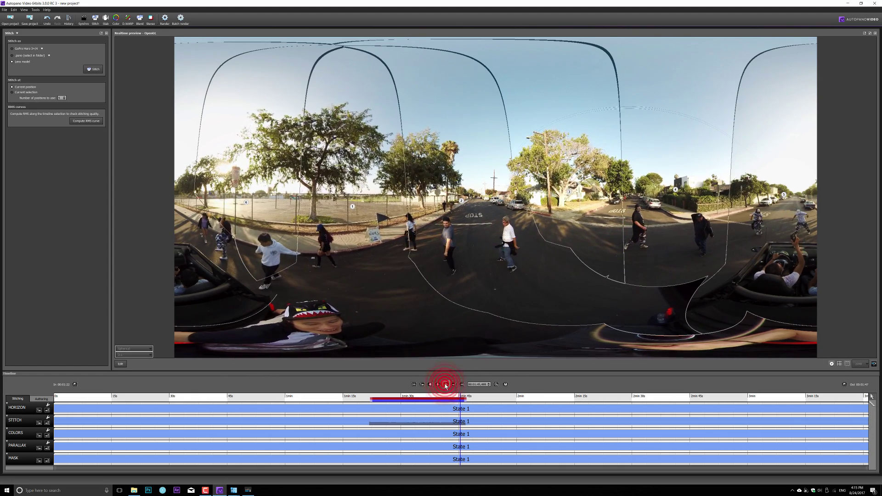
{"action": "left_click", "coordinate": [445, 384]}
{"action": "left_click", "coordinate": [445, 385]}
{"action": "left_click", "coordinate": [446, 385]}
{"action": "left_click", "coordinate": [445, 384]}
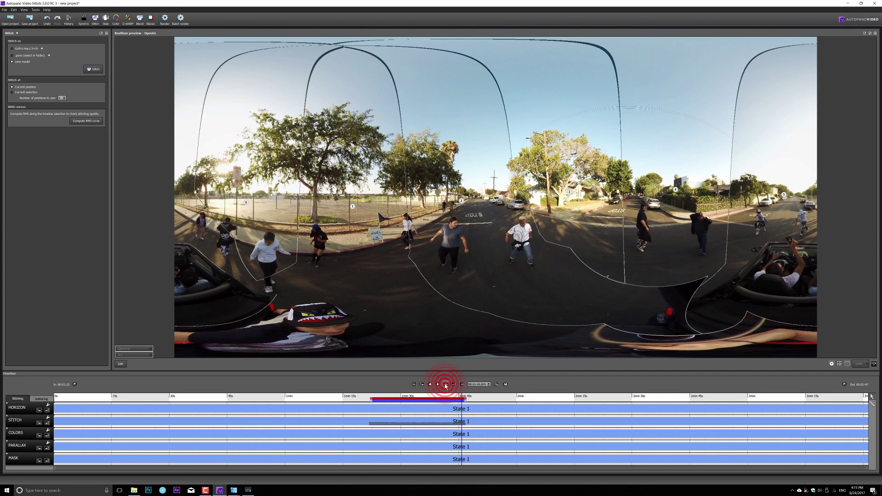
{"action": "left_click", "coordinate": [445, 384]}
{"action": "left_click", "coordinate": [445, 385]}
{"action": "left_click", "coordinate": [445, 384]}
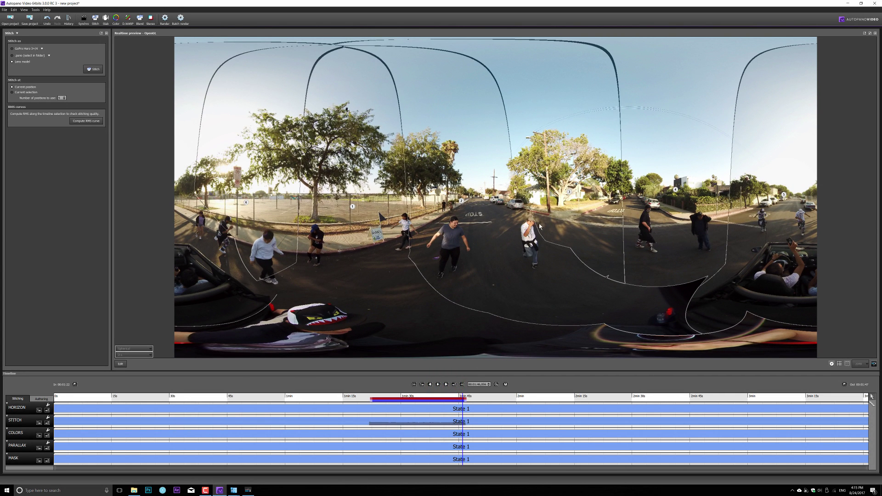
{"action": "left_click", "coordinate": [430, 384]}
{"action": "left_click", "coordinate": [429, 384]}
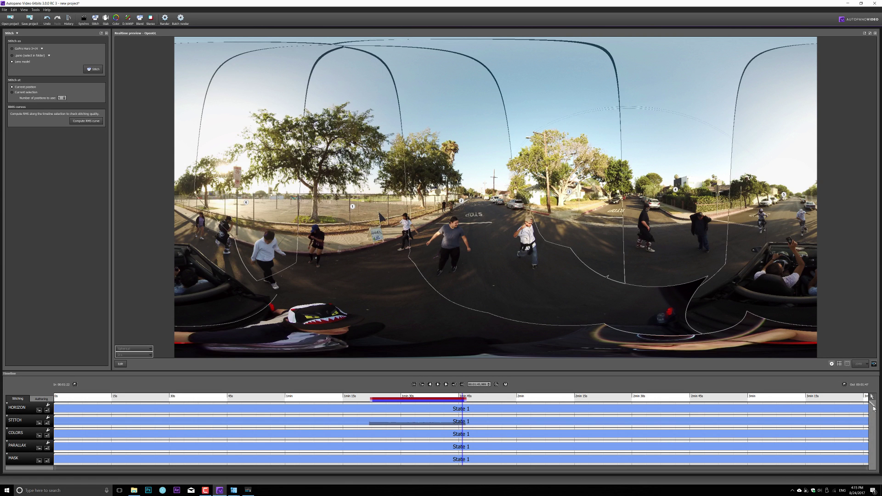
Add a keyframe on the MASK track, advance five frames, and create State 3 there
{"action": "left_click", "coordinate": [461, 460]}
{"action": "double_click", "coordinate": [461, 459]}
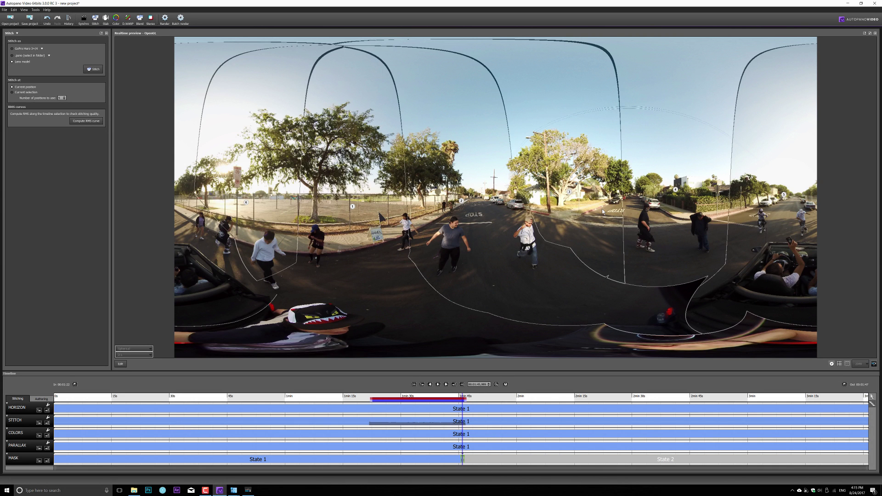
{"action": "left_click", "coordinate": [447, 384]}
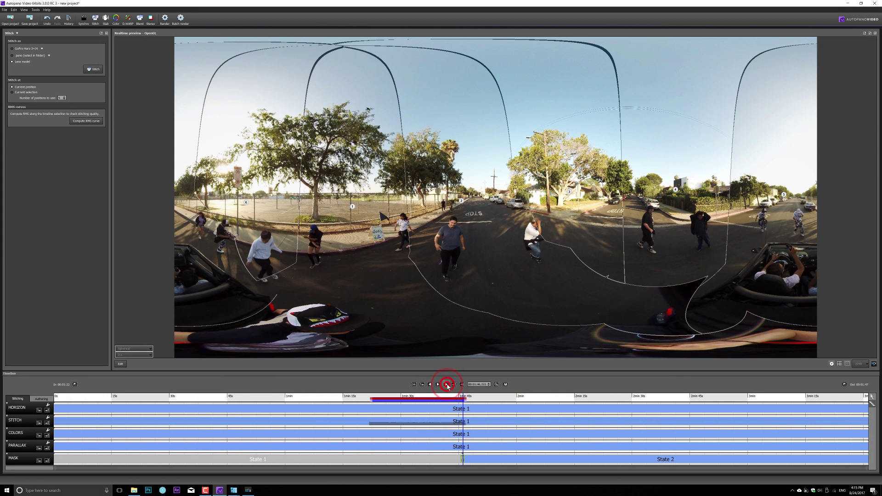
{"action": "left_click", "coordinate": [447, 384]}
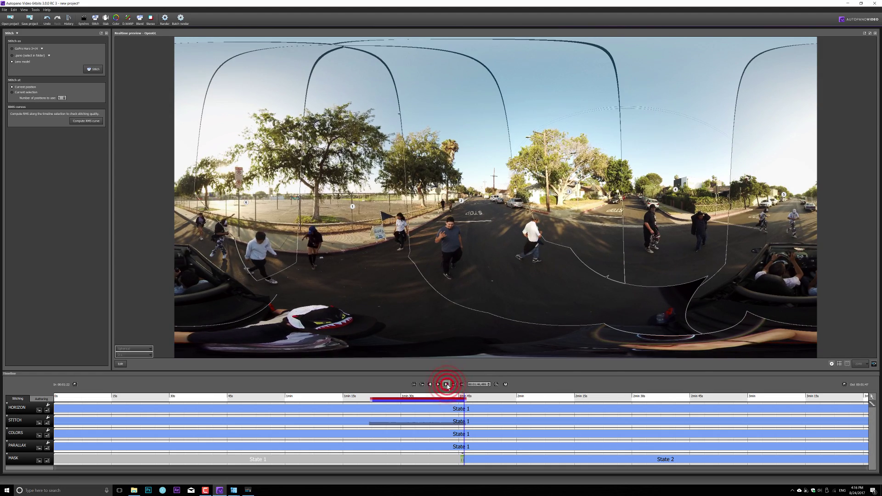
{"action": "left_click", "coordinate": [446, 384]}
{"action": "left_click", "coordinate": [447, 384]}
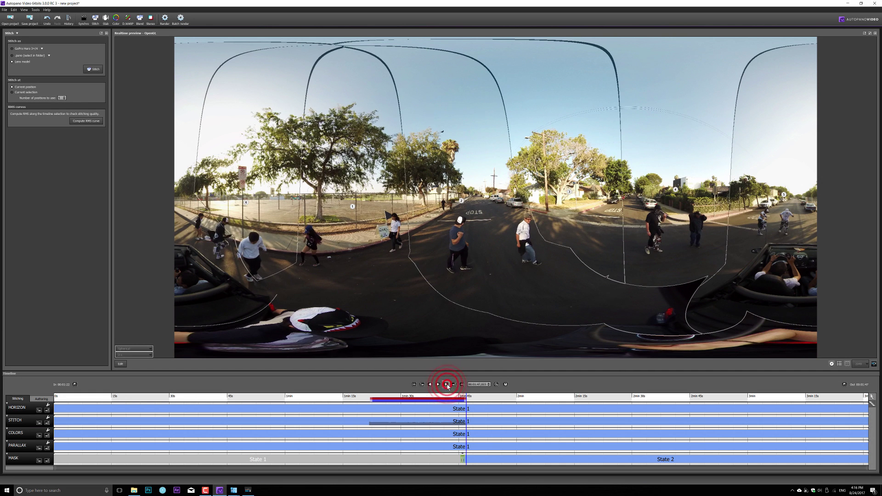
{"action": "left_click", "coordinate": [447, 384]}
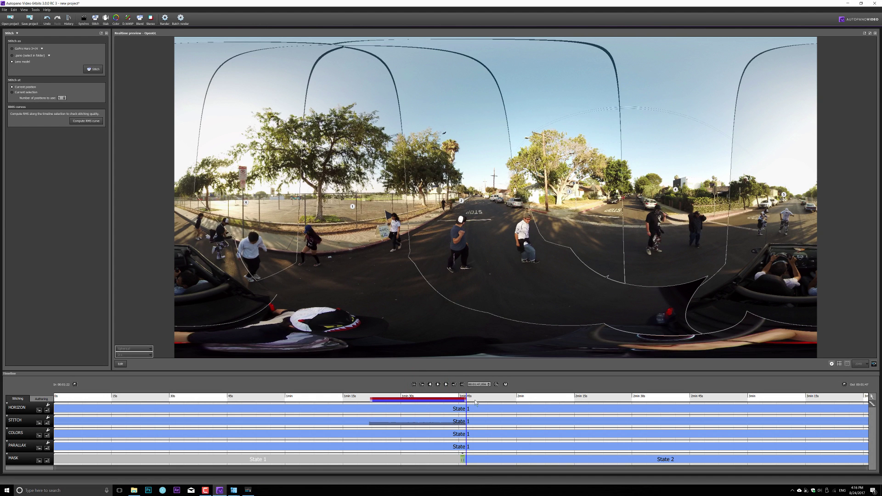
{"action": "left_click", "coordinate": [466, 458]}
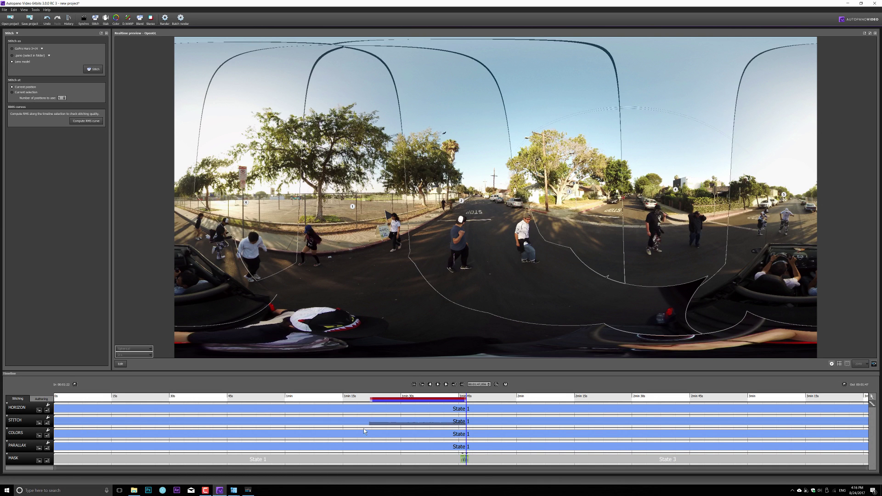
Extend the work range end to about 1:48 and select the new MASK keyframe
{"action": "left_click_drag", "start_coordinate": [55, 469], "coordinate": [276, 473]}
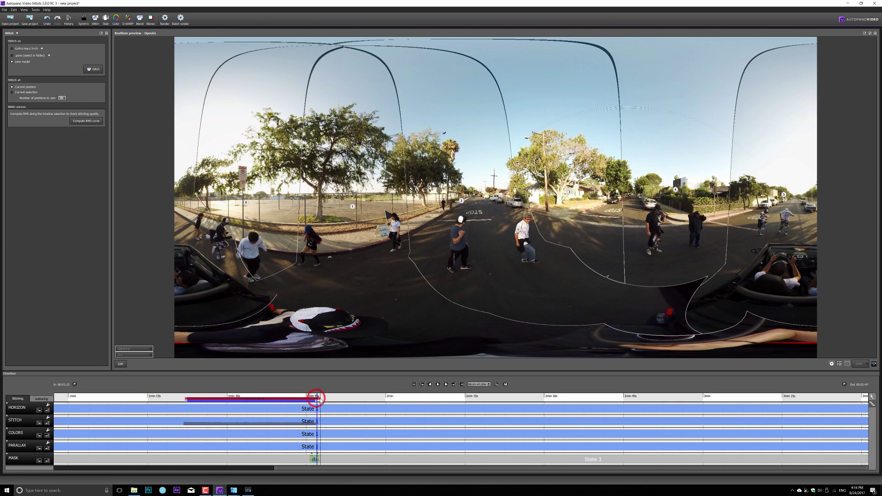
{"action": "left_click_drag", "start_coordinate": [316, 400], "coordinate": [317, 404]}
{"action": "left_click_drag", "start_coordinate": [323, 400], "coordinate": [324, 402]}
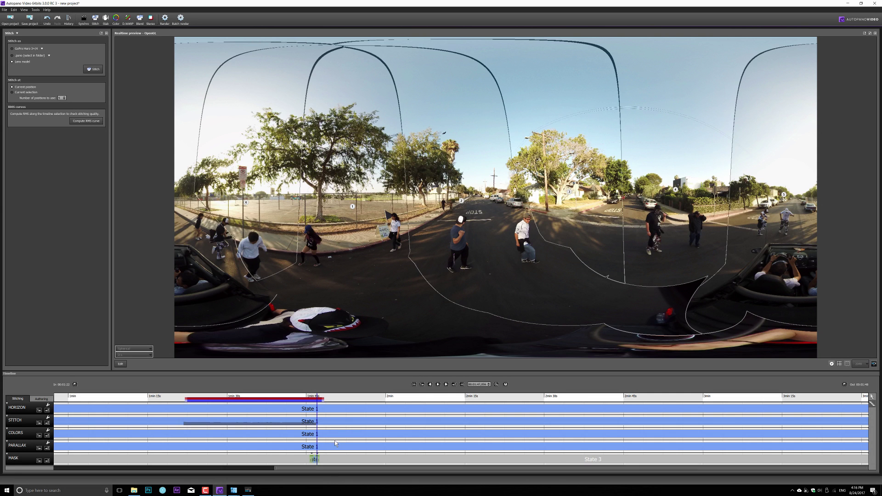
{"action": "left_click", "coordinate": [313, 460]}
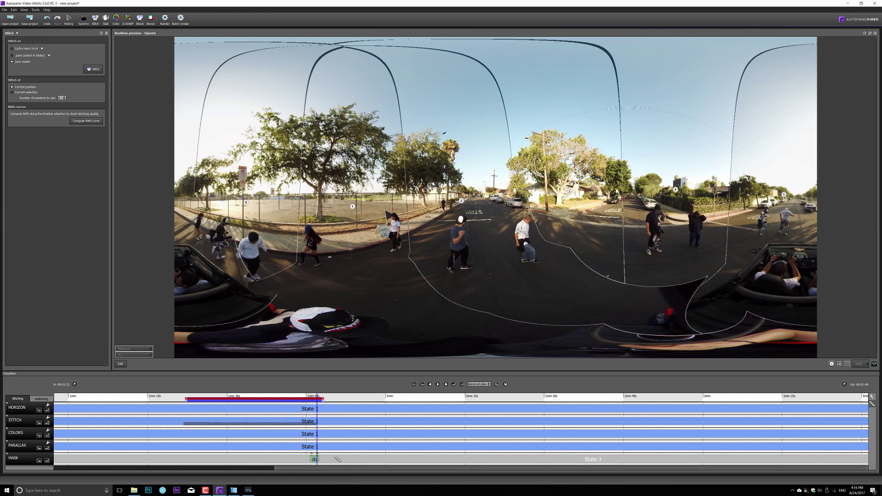
Play the clip and review the walker's crossing between 1:44 and 1:46
{"action": "left_click", "coordinate": [446, 384]}
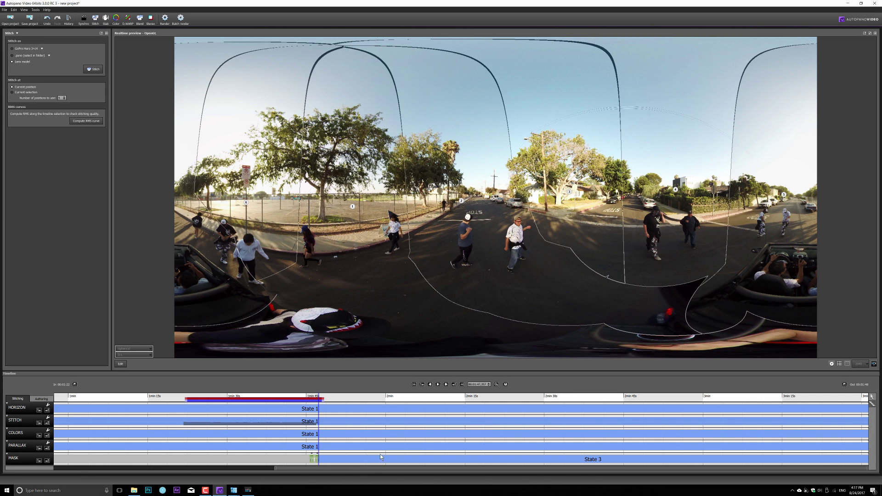
{"action": "left_click", "coordinate": [302, 396]}
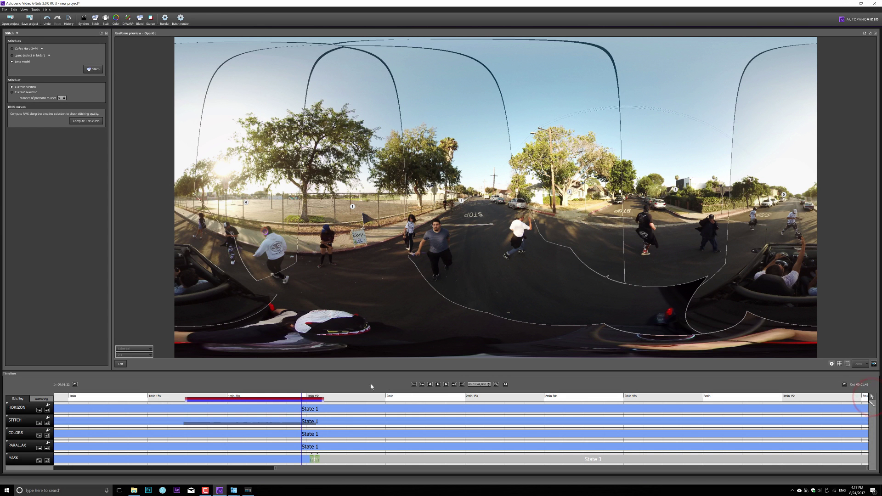
{"action": "left_click", "coordinate": [313, 397]}
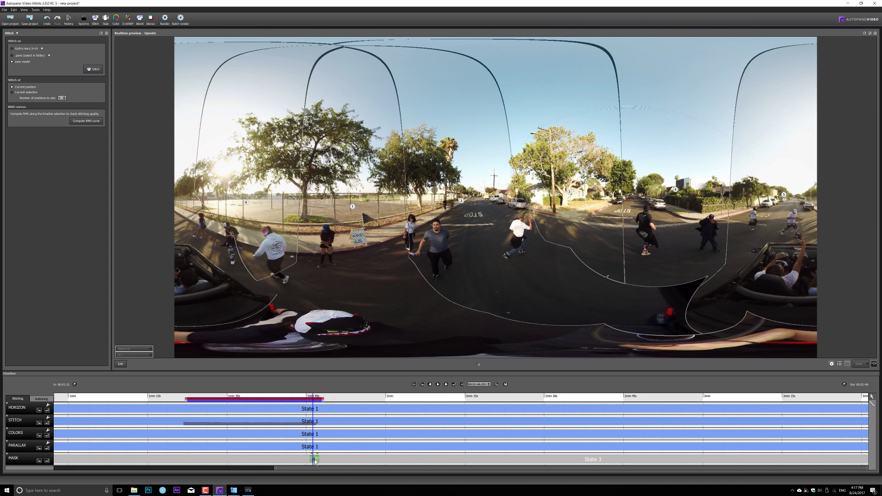
{"action": "left_click_drag", "start_coordinate": [275, 470], "coordinate": [246, 473]}
Open the mask keyframe's frame in Autopano Giga to edit its stitch
{"action": "left_click", "coordinate": [194, 463]}
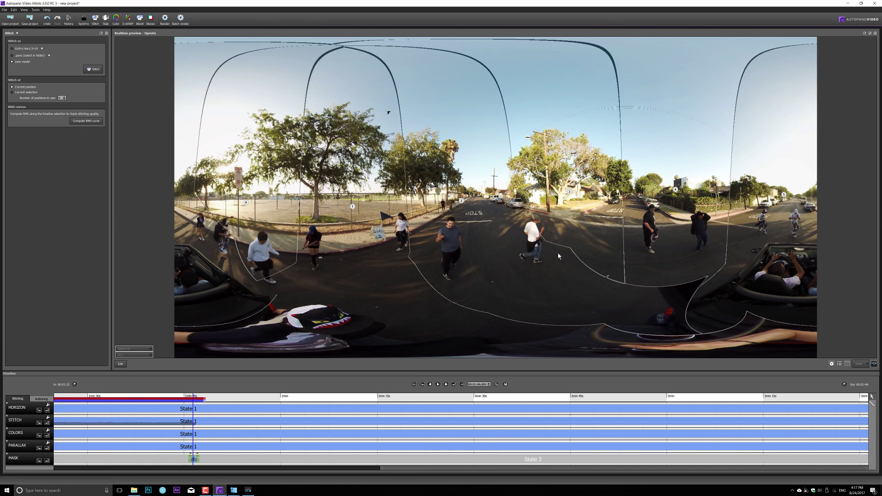
{"action": "left_click", "coordinate": [121, 364]}
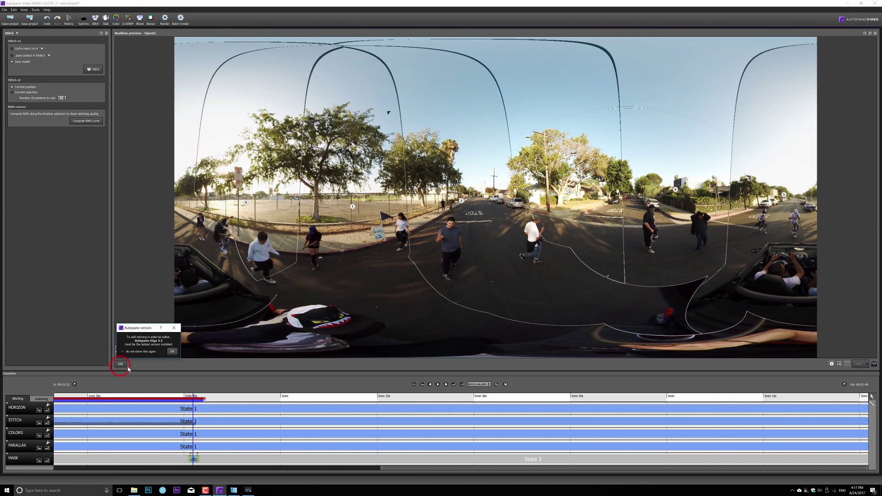
{"action": "left_click", "coordinate": [174, 352]}
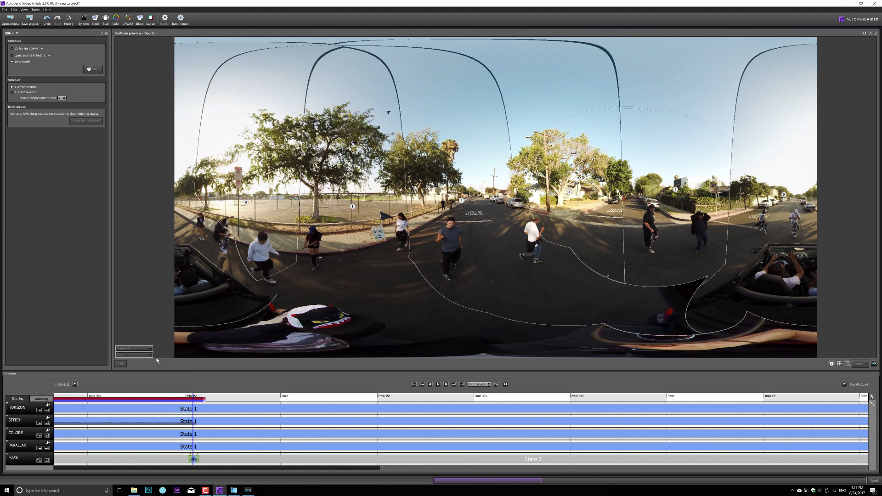
{"action": "left_click", "coordinate": [234, 490]}
Place green keep markers on the man in white in the Mask tool
{"action": "left_click", "coordinate": [269, 471]}
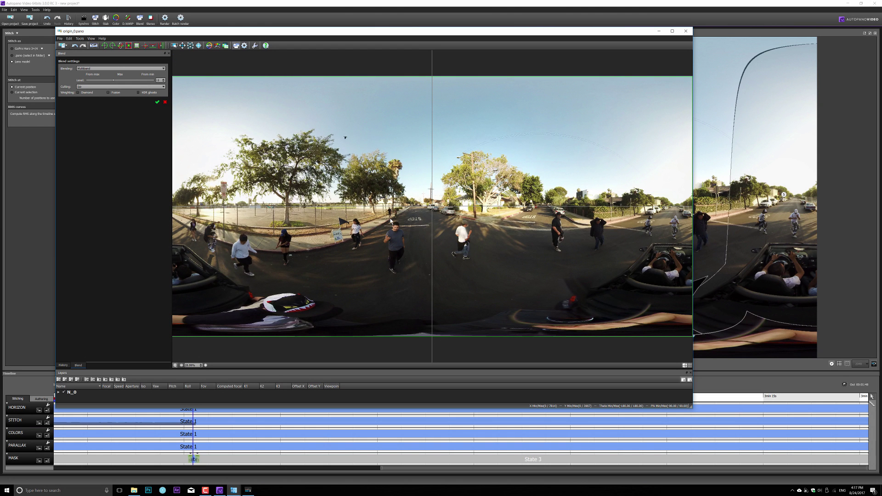
{"action": "left_click", "coordinate": [199, 46]}
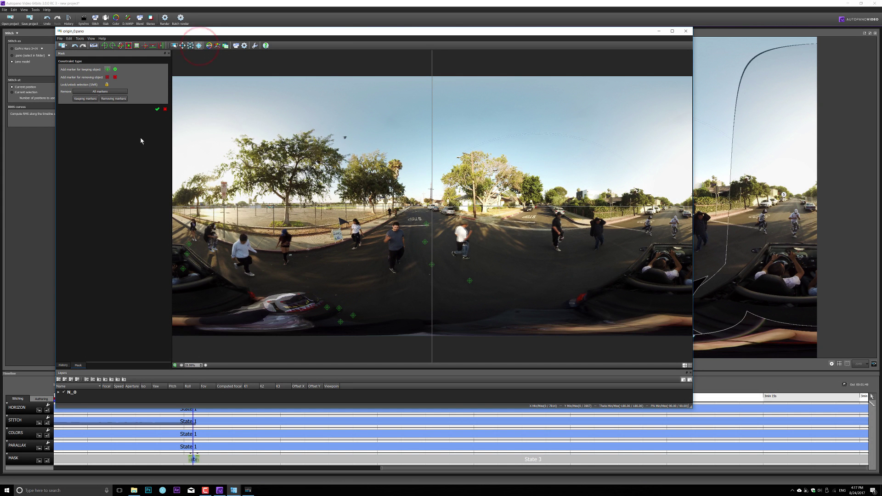
{"action": "left_click", "coordinate": [109, 70]}
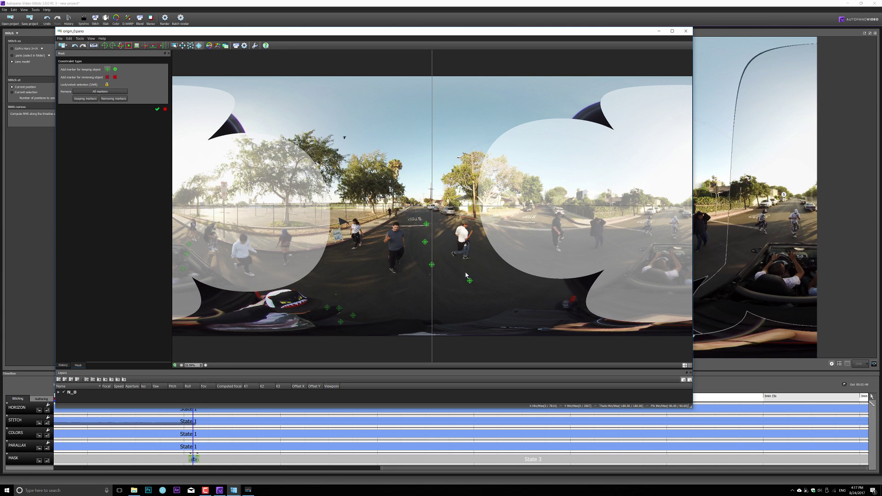
{"action": "left_click", "coordinate": [469, 280]}
{"action": "left_click", "coordinate": [467, 241]}
{"action": "left_click", "coordinate": [425, 242]}
{"action": "left_click_drag", "start_coordinate": [461, 228], "coordinate": [467, 223]}
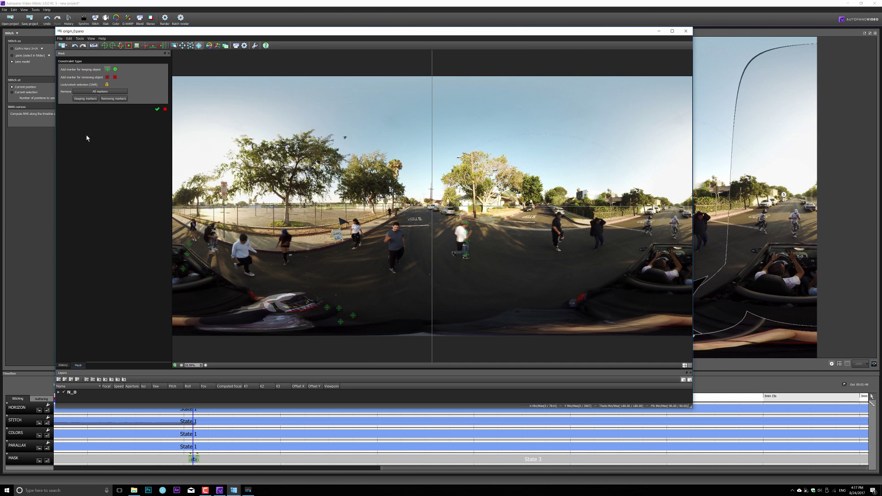
Apply the mask, return to Blend settings, save origin_0.pano and minimize the editor
{"action": "left_click", "coordinate": [158, 110]}
{"action": "left_click", "coordinate": [159, 110]}
{"action": "left_click", "coordinate": [235, 46]}
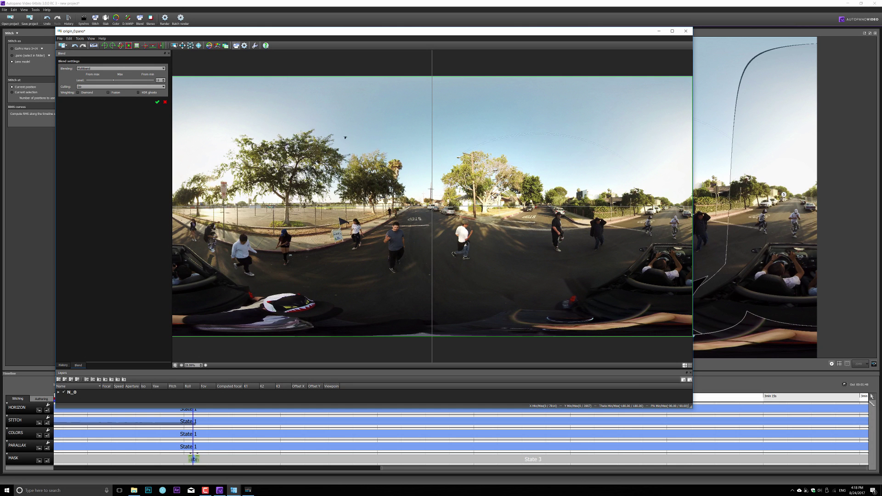
{"action": "left_click", "coordinate": [61, 46]}
{"action": "left_click", "coordinate": [659, 32]}
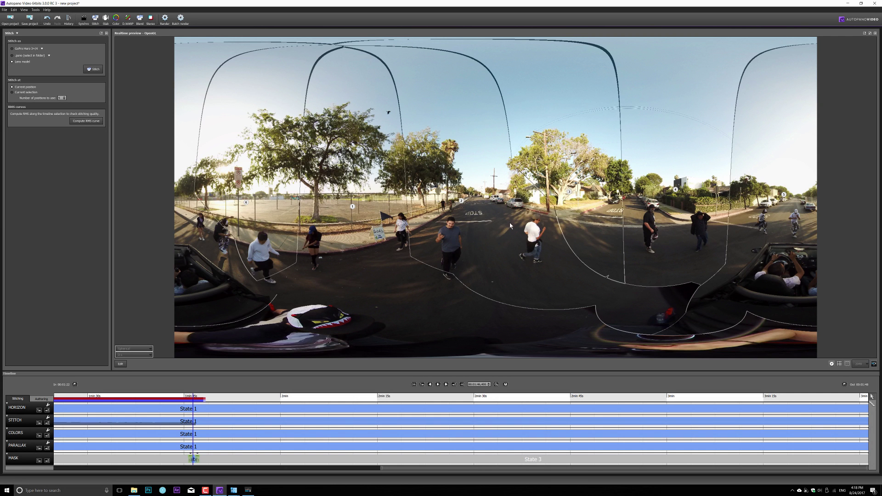
Replay the crossing from about 1:45 with the preview's seam outlines turned off
{"action": "left_click", "coordinate": [184, 396]}
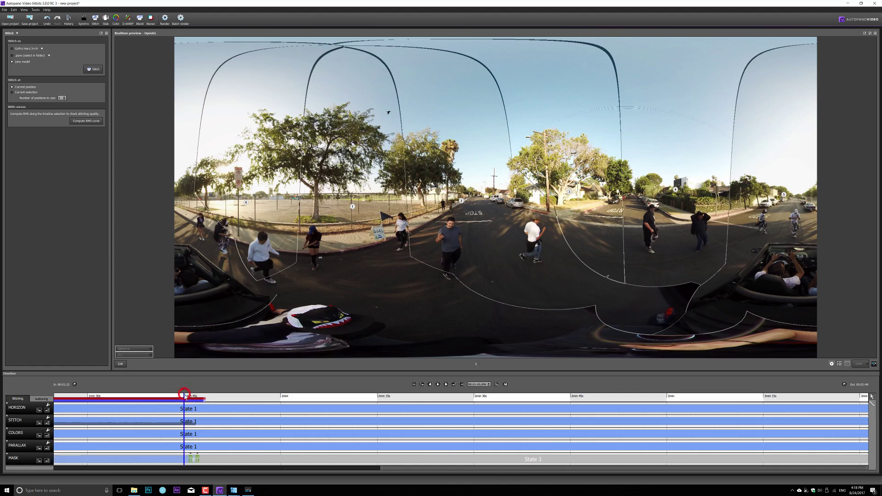
{"action": "left_click", "coordinate": [437, 384]}
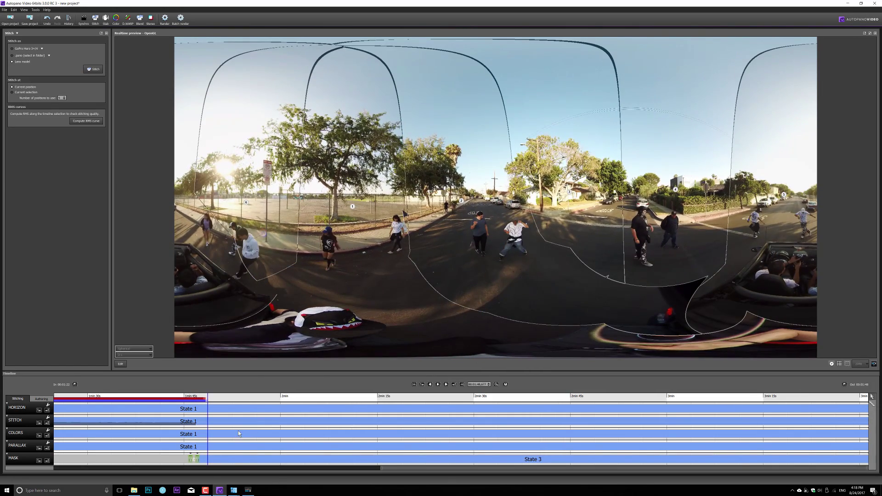
{"action": "left_click", "coordinate": [847, 364]}
{"action": "left_click", "coordinate": [847, 364]}
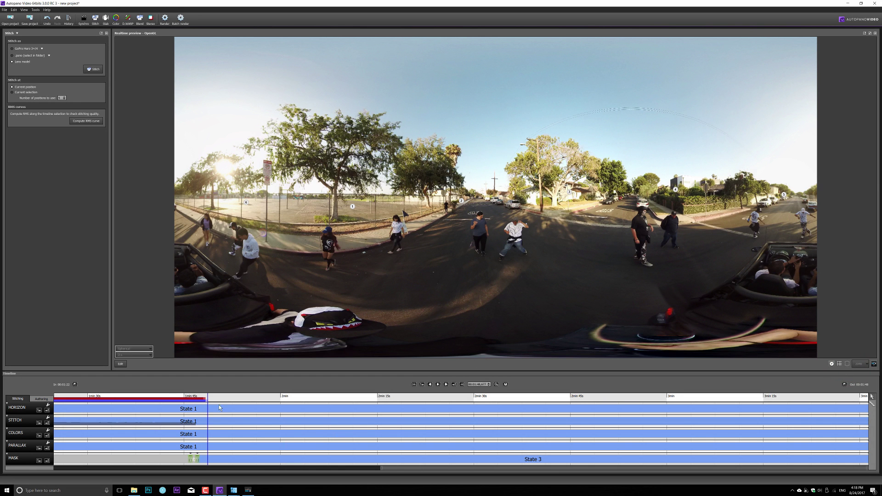
{"action": "left_click", "coordinate": [188, 398]}
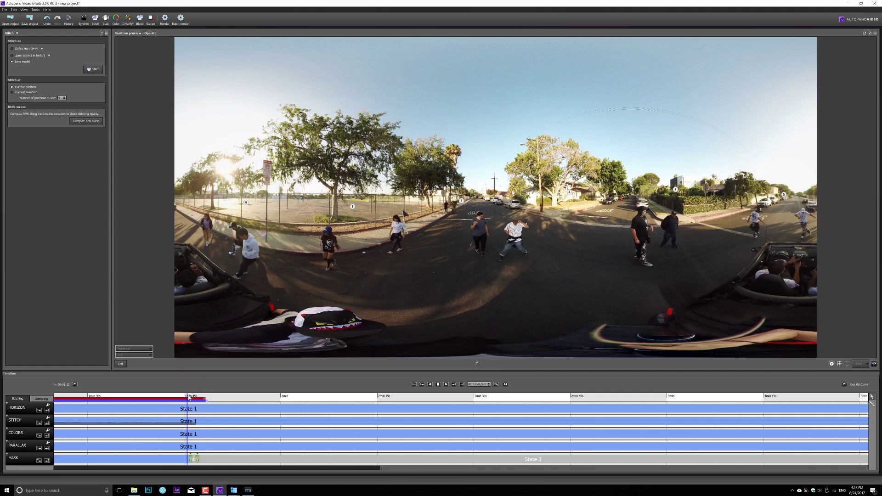
{"action": "key", "text": "space"}
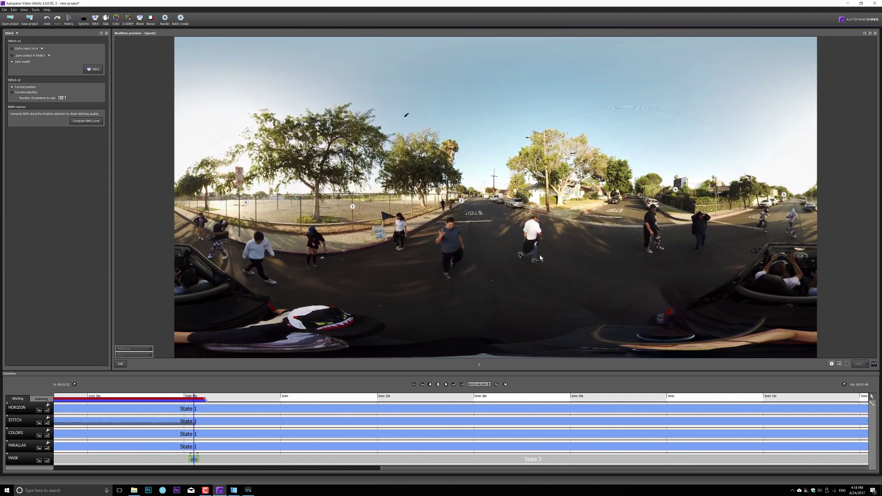